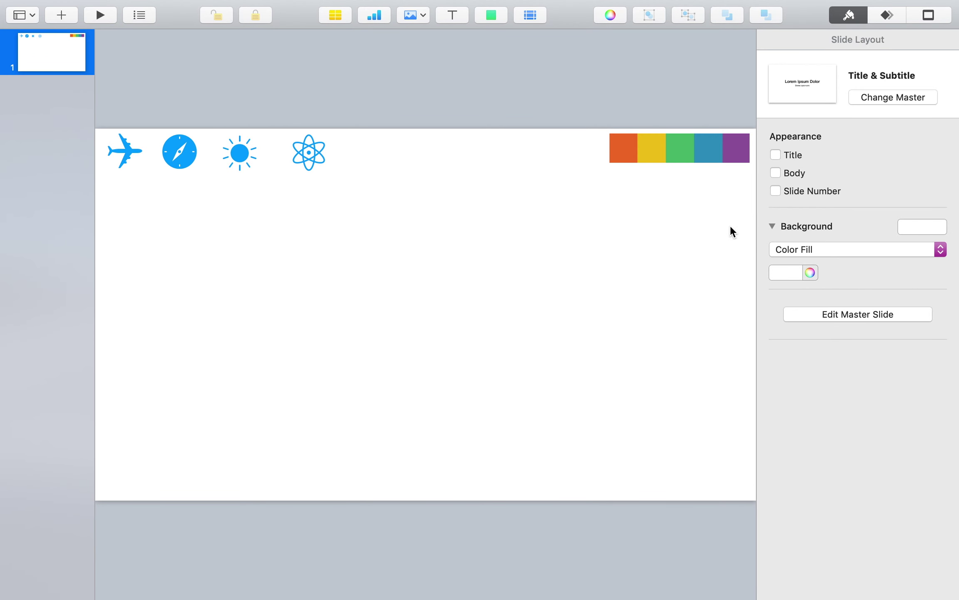
Step: Fill the slide background with a gradient from white at top to light grey at bottom
click(808, 249)
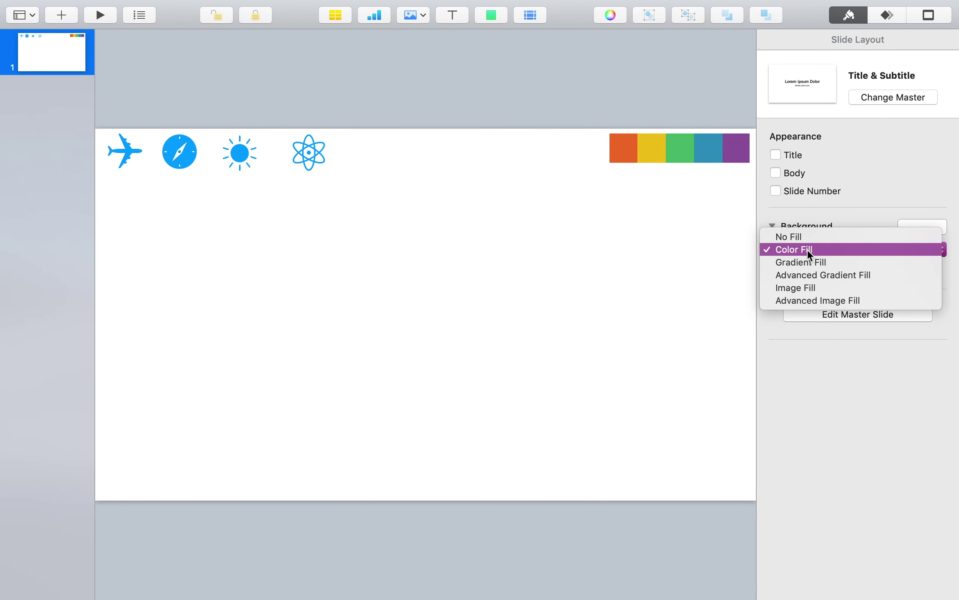
click(838, 262)
click(781, 270)
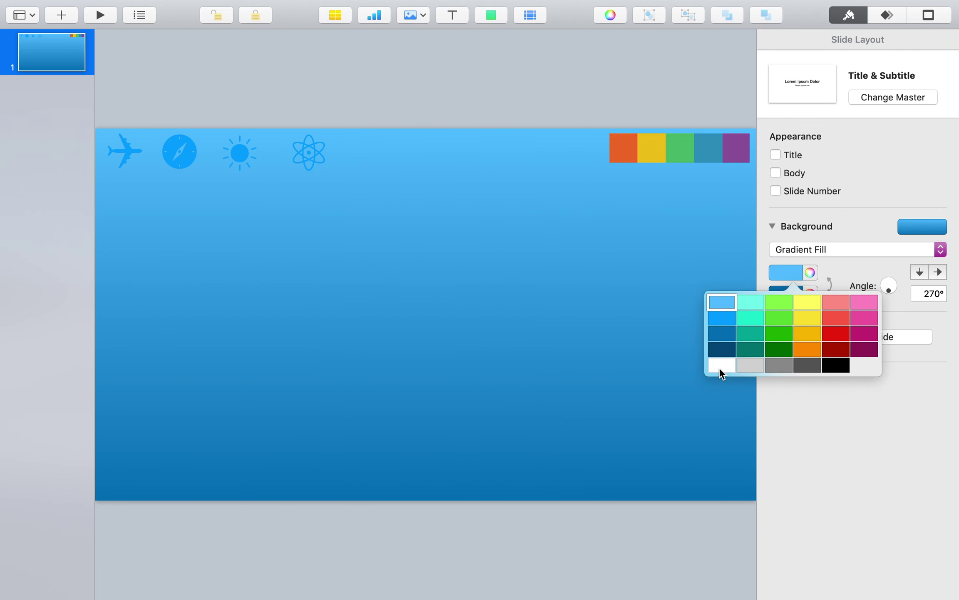
click(722, 365)
click(777, 293)
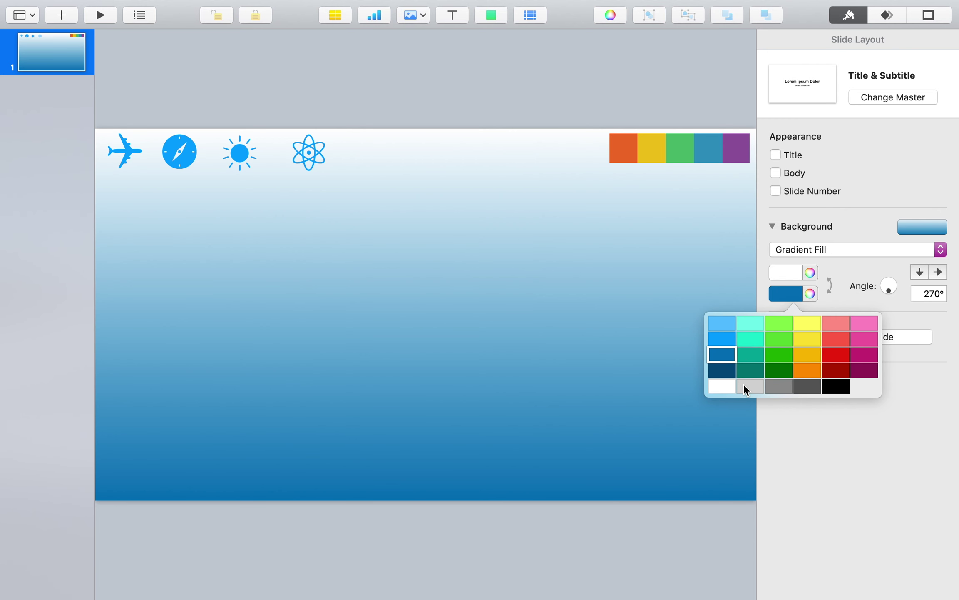
click(744, 384)
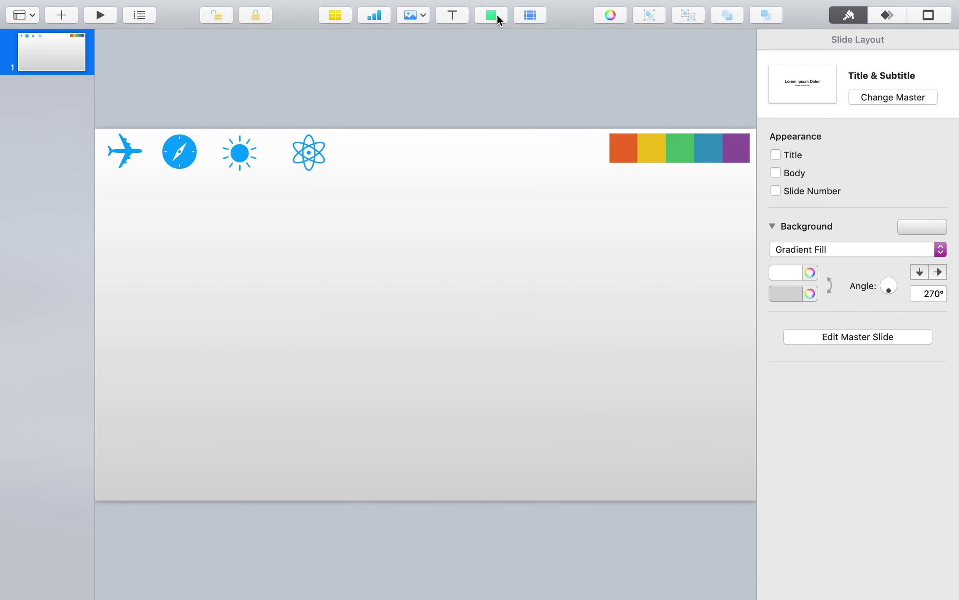
Step: Insert a square and size it to 350 × 150 pt
click(496, 13)
click(490, 140)
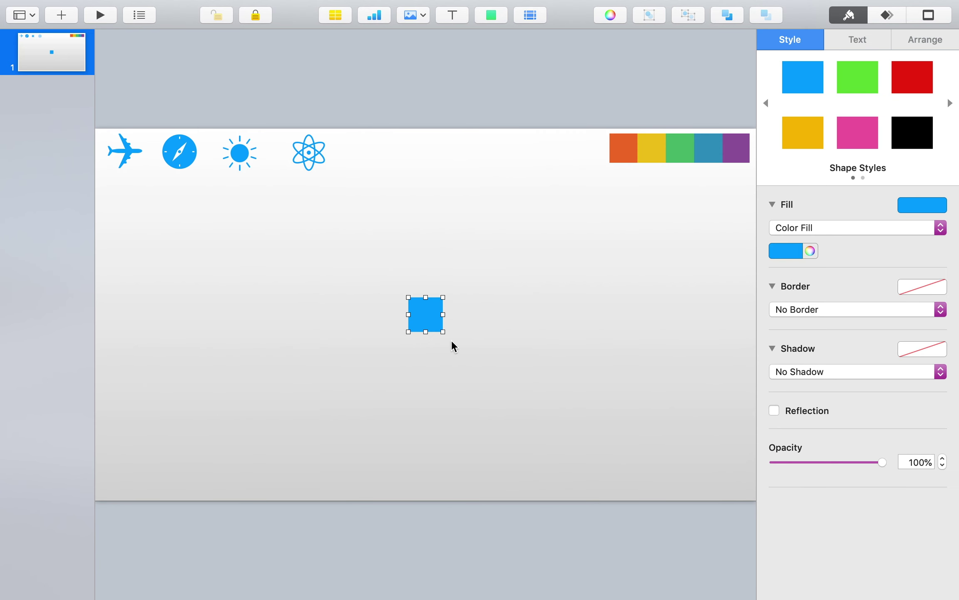
drag(443, 331, 548, 350)
click(929, 40)
double_click(845, 160)
text(350)
key(Tab)
text(1)
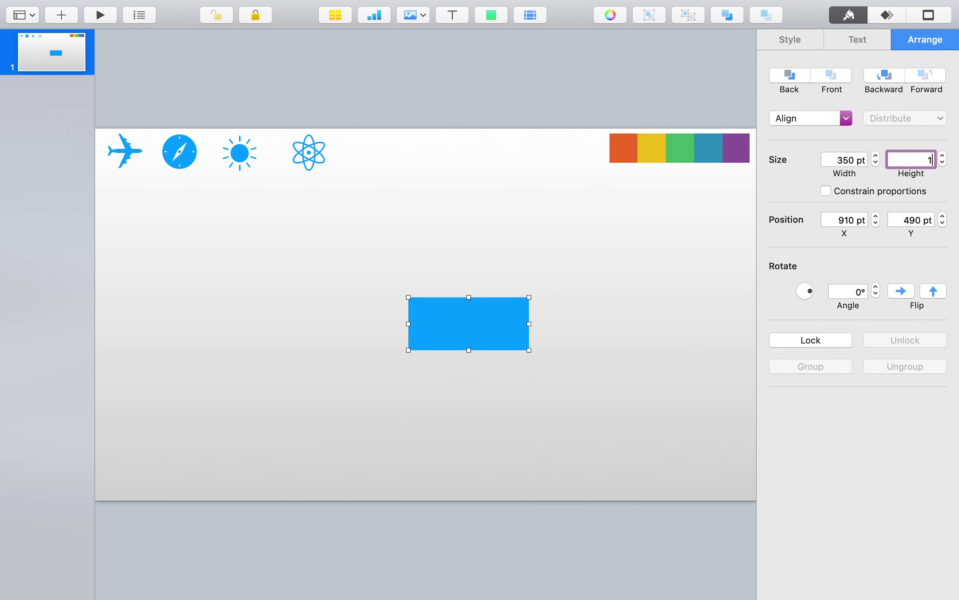
key(Return)
Step: Stack the header block with a thin bottom strip copy and move the card left
mouse_move(479, 332)
mouse_down()
mouse_move(304, 288)
mouse_move(277, 449)
mouse_up()
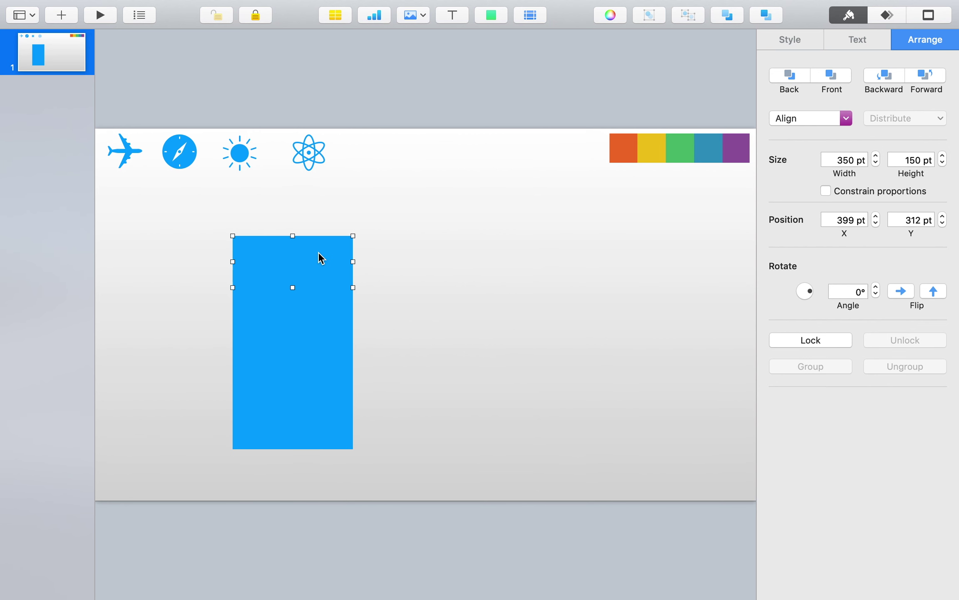
mouse_move(317, 251)
mouse_down()
mouse_move(291, 501)
mouse_move(291, 456)
mouse_up()
click(407, 402)
drag(414, 481, 207, 216)
drag(321, 257, 268, 253)
click(333, 301)
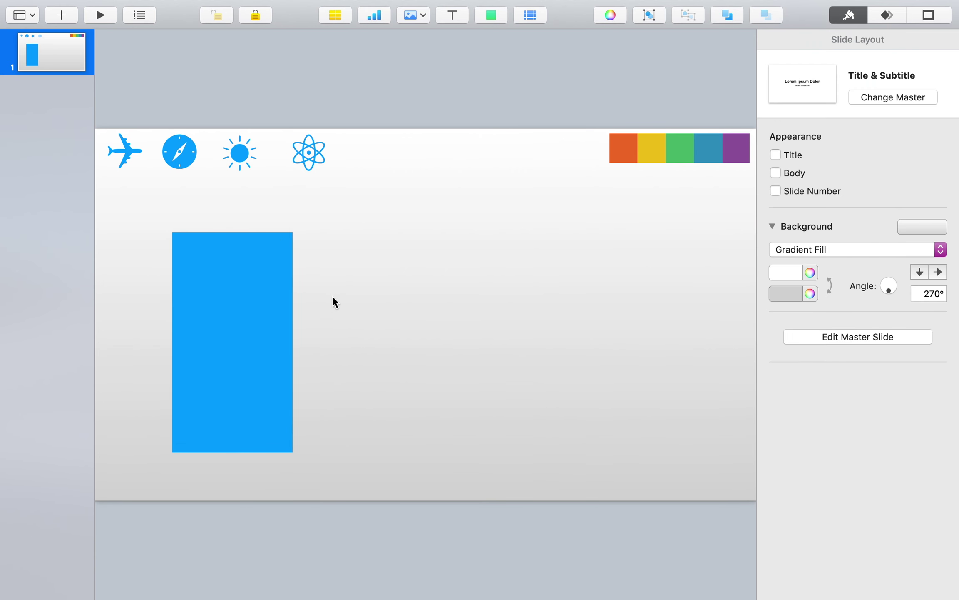
Step: Colour the header block and bottom strip with the palette's orange swatch
click(259, 261)
click(810, 250)
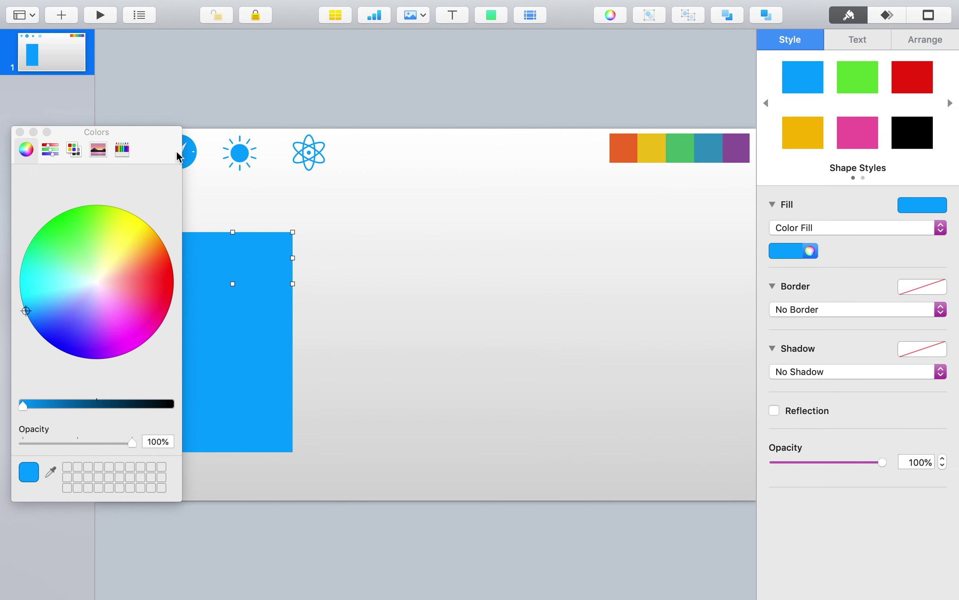
drag(178, 154, 168, 187)
click(38, 507)
click(622, 148)
drag(231, 452, 231, 445)
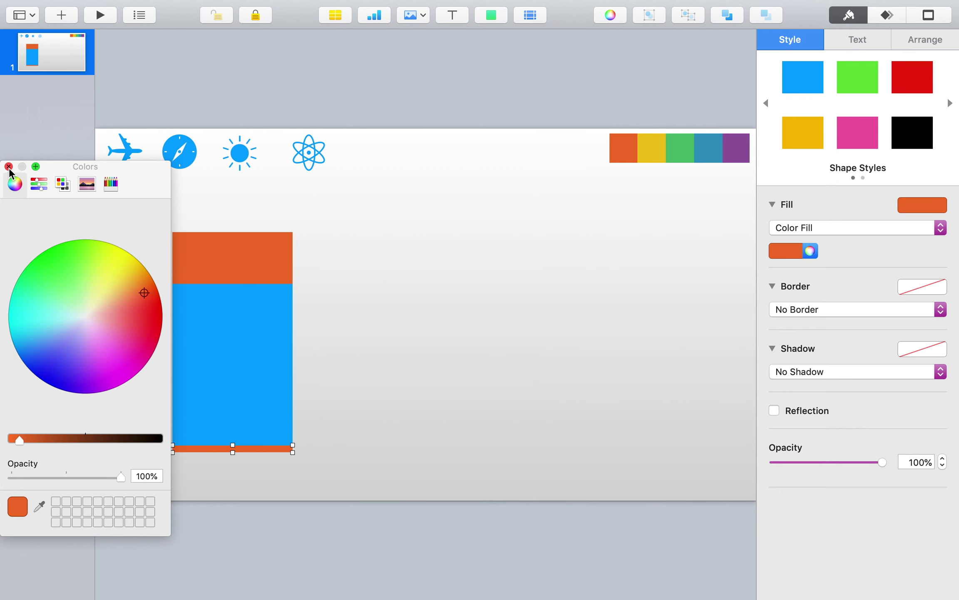
click(9, 166)
Step: Make the card's body rectangle white
click(212, 351)
click(786, 251)
click(724, 341)
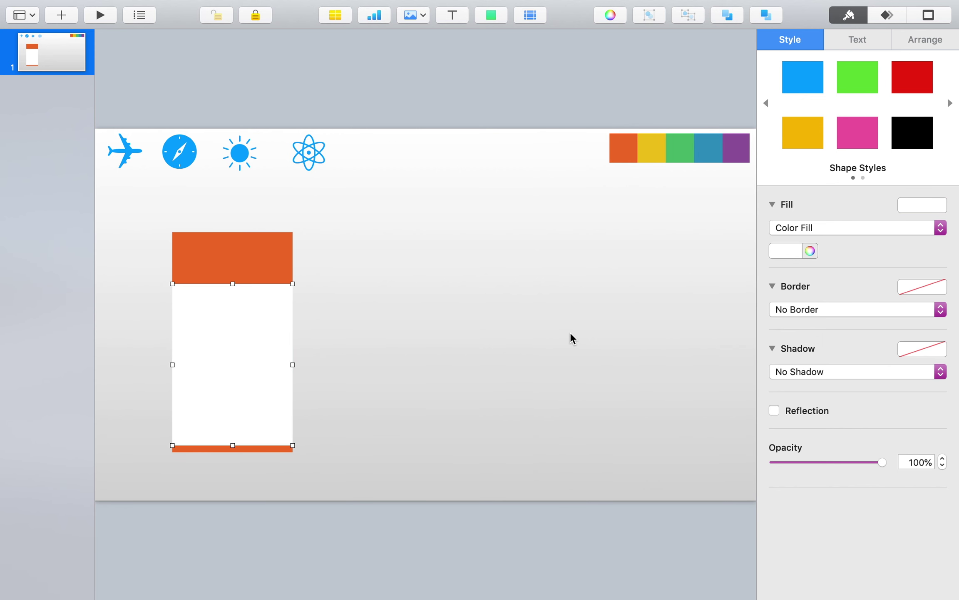
click(419, 418)
click(450, 16)
Step: Format the 01 number as white 120 pt Helvetica Neue Condensed Bold
double_click(427, 317)
text(01)
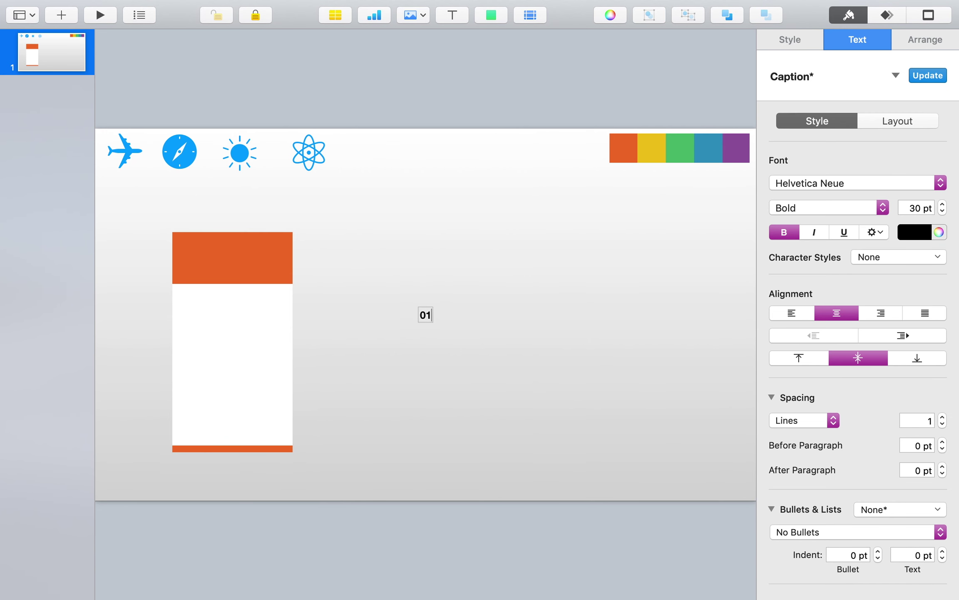
click(918, 208)
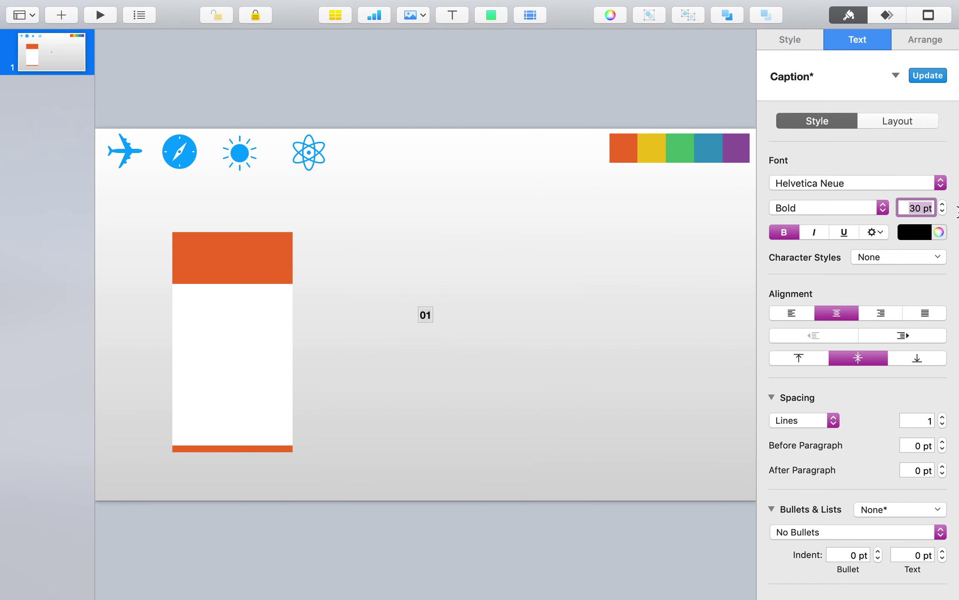
text(120)
key(Return)
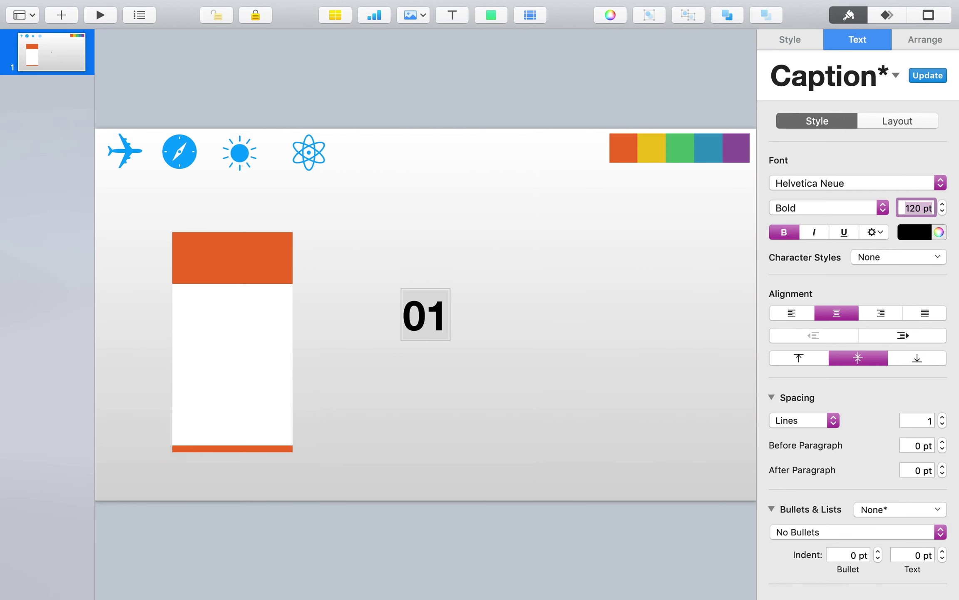
click(862, 196)
click(868, 190)
click(804, 206)
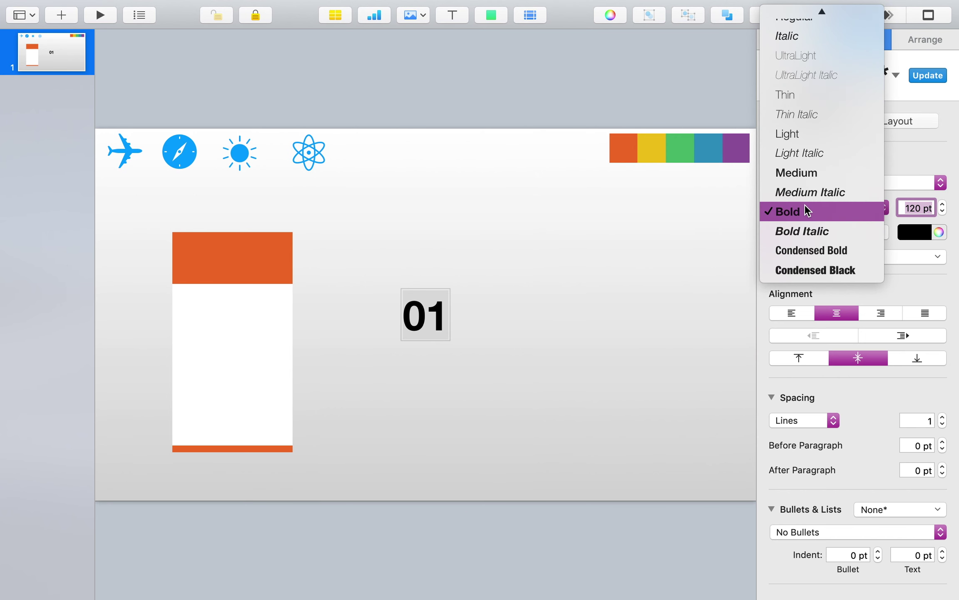
click(815, 250)
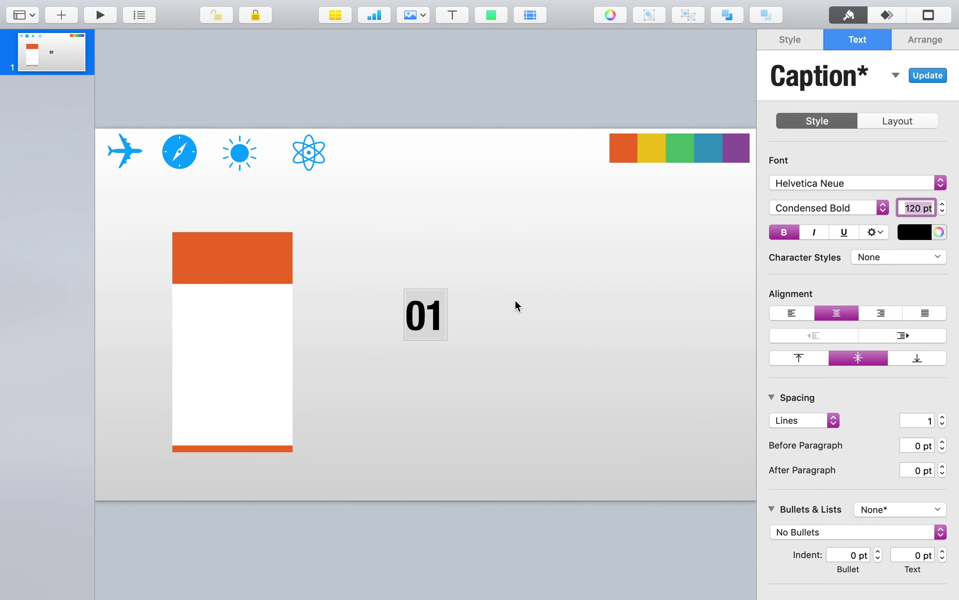
click(923, 233)
click(791, 316)
Step: Move 01 onto the card's orange header block
click(349, 345)
mouse_move(429, 315)
mouse_down()
mouse_move(229, 265)
mouse_move(239, 269)
mouse_up()
click(399, 218)
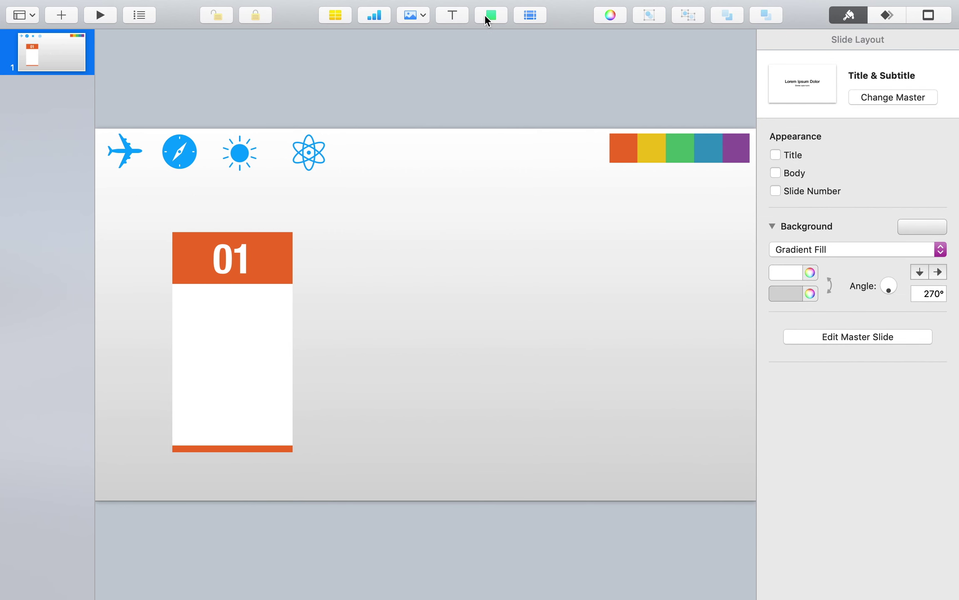
click(610, 15)
Step: Recolour the airplane icon orange from the Colors window
drag(136, 201, 915, 158)
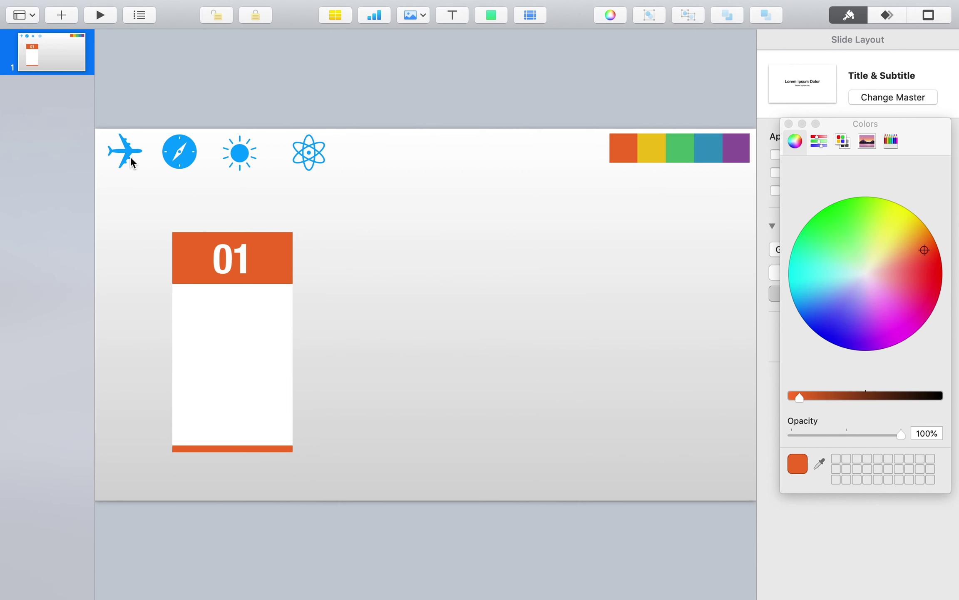
click(132, 162)
drag(806, 472, 125, 150)
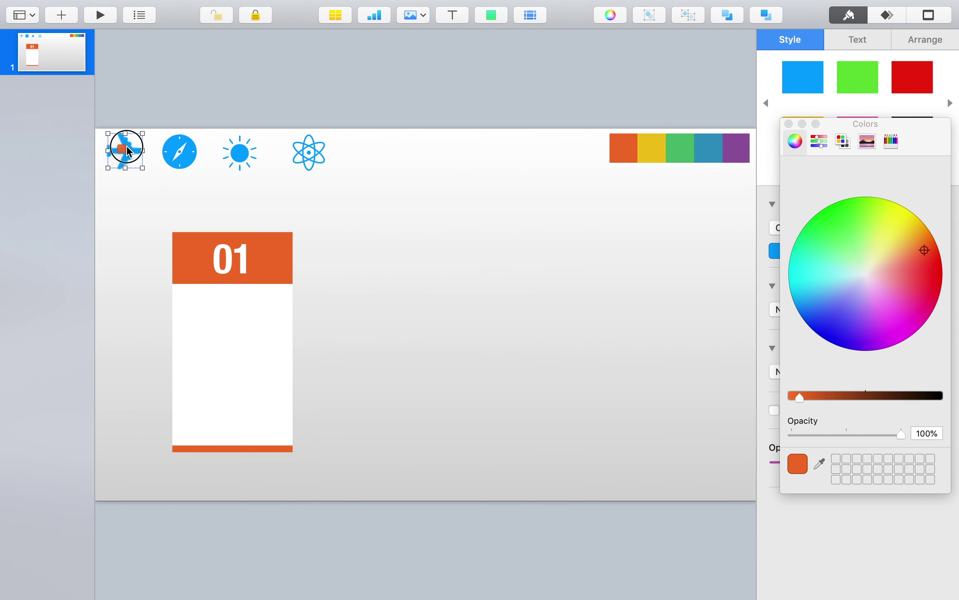
drag(326, 174, 105, 146)
right_click(179, 145)
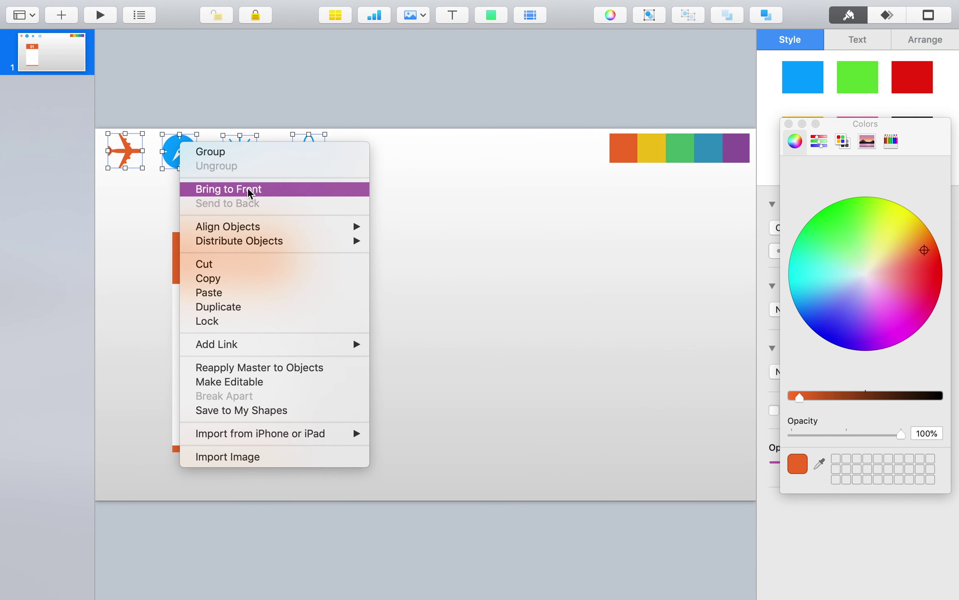
click(282, 96)
Step: Place the airplane in the card below 01 with an empty text box beneath it
drag(125, 158, 233, 322)
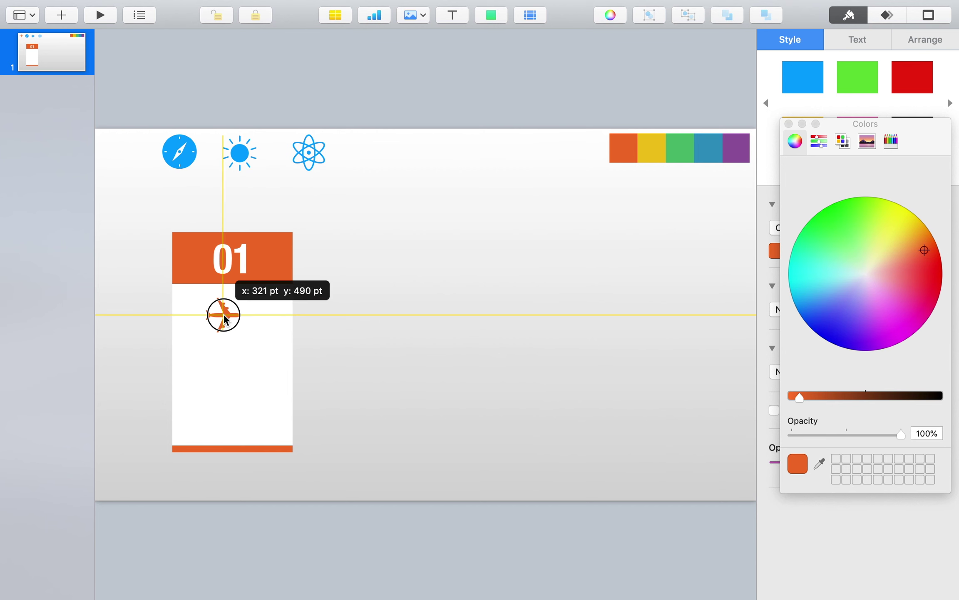
click(365, 229)
drag(246, 257, 243, 359)
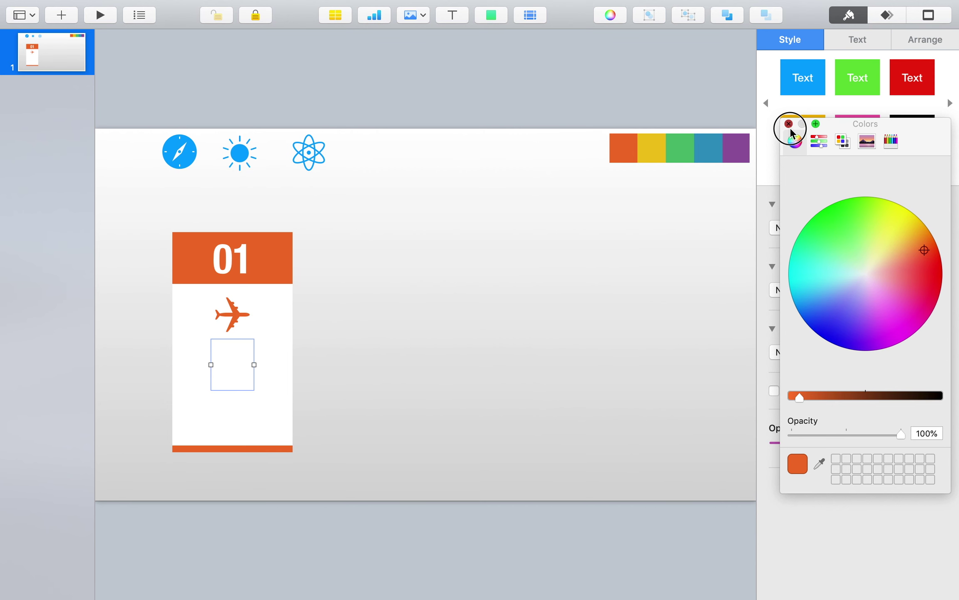
click(789, 124)
Step: Make the text dark grey and retype it as 'TITLE 1'
click(871, 43)
click(913, 232)
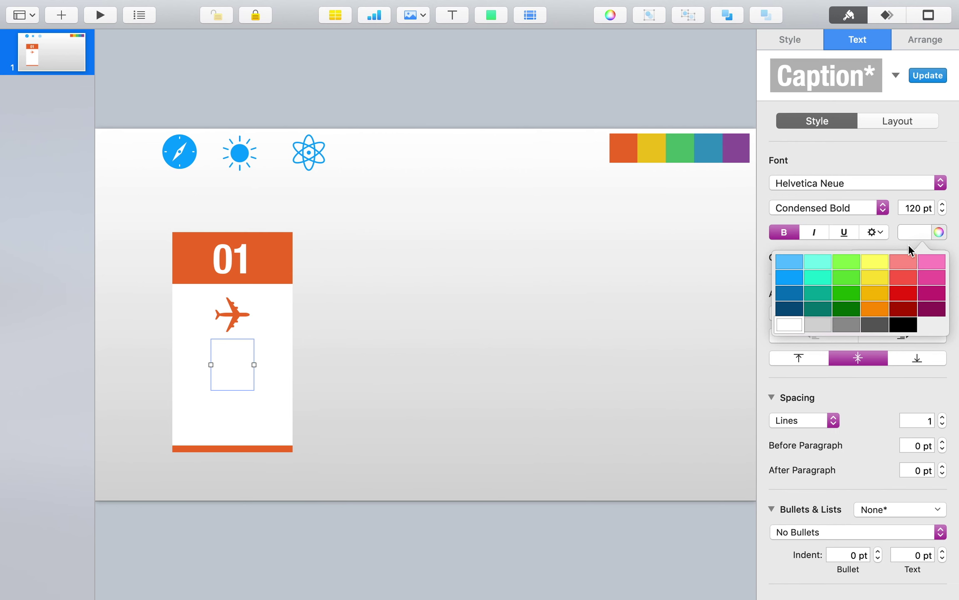
click(881, 322)
double_click(231, 364)
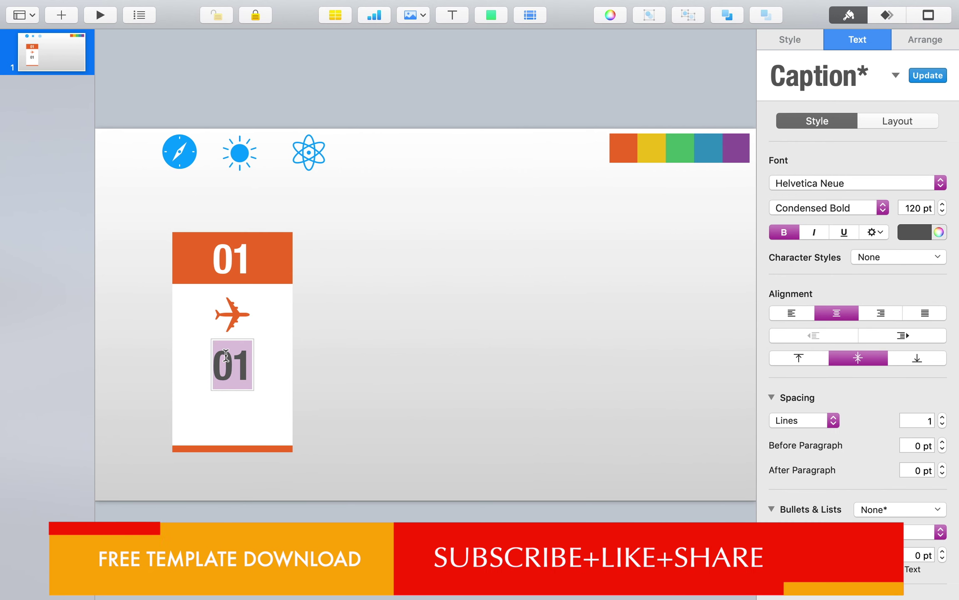
text(TITLE 1)
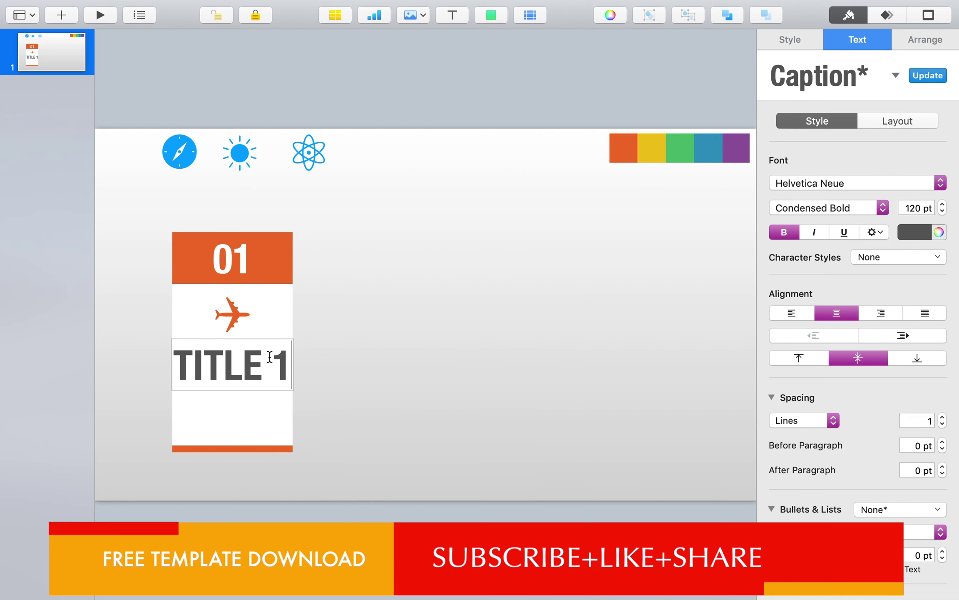
Step: Set TITLE 1 to Helvetica Neue Medium, trying 50 pt then settling on 45 pt
triple_click(277, 363)
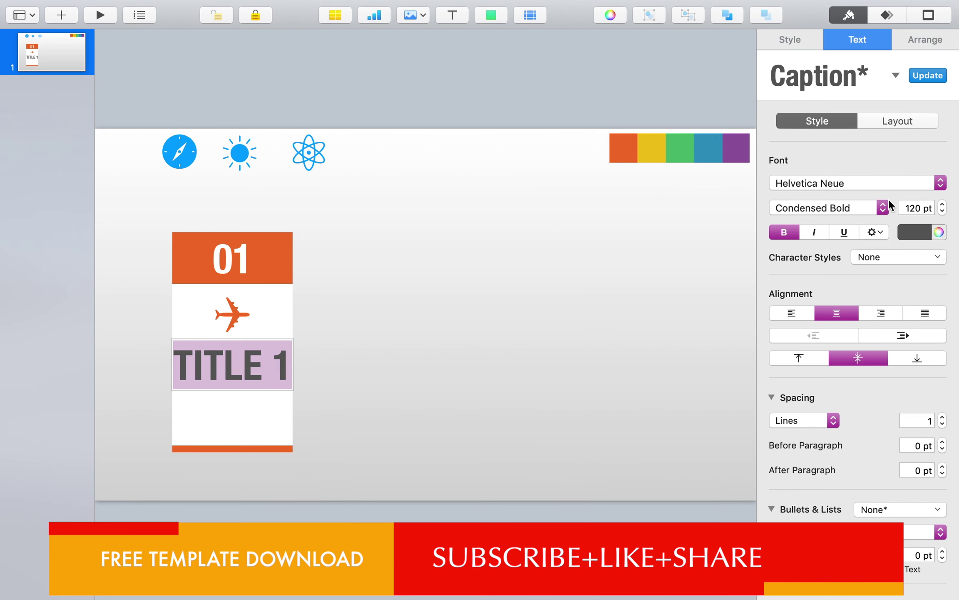
click(879, 183)
click(870, 181)
click(824, 205)
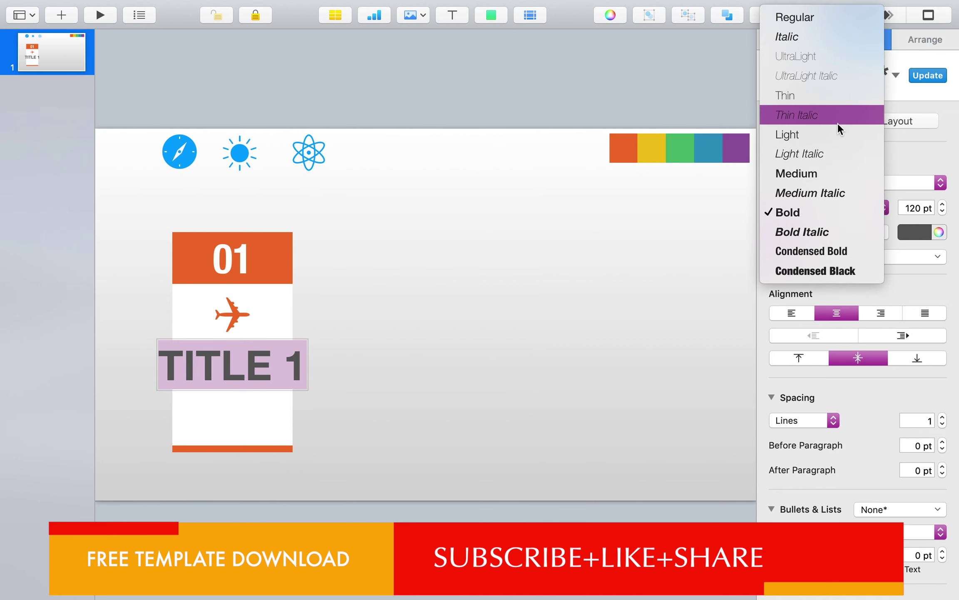
click(823, 173)
click(919, 208)
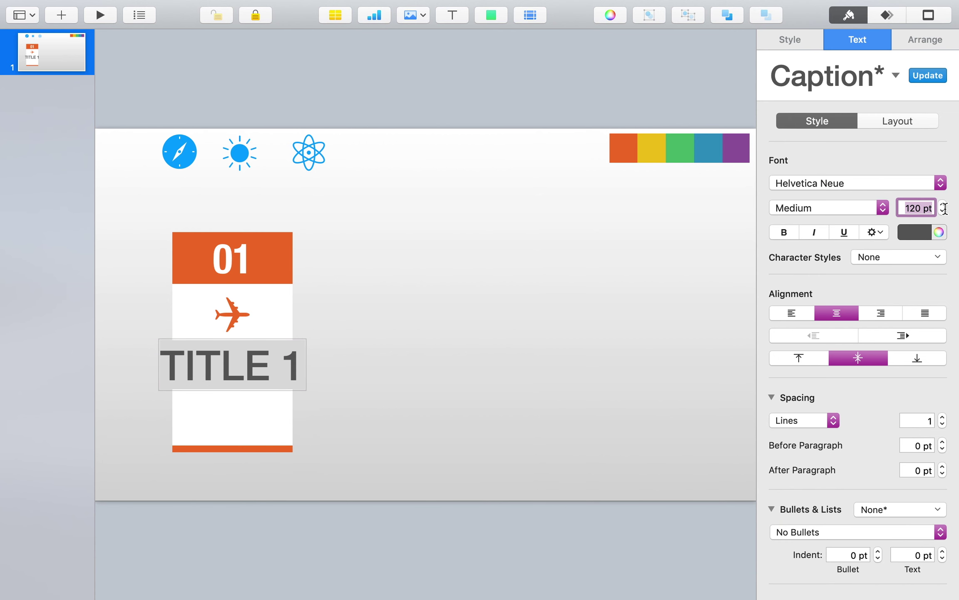
text(50)
key(Return)
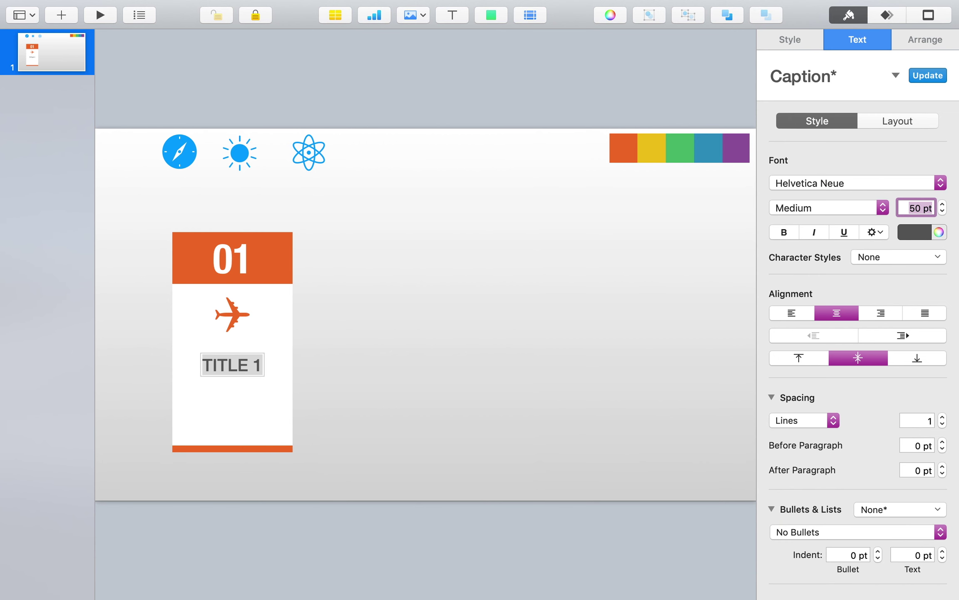
text(45)
key(Return)
Step: Add a 'Here goes some text' line beneath TITLE 1 in 35 pt Regular
mouse_move(233, 369)
mouse_down()
mouse_move(241, 358)
mouse_move(231, 379)
mouse_up()
double_click(231, 374)
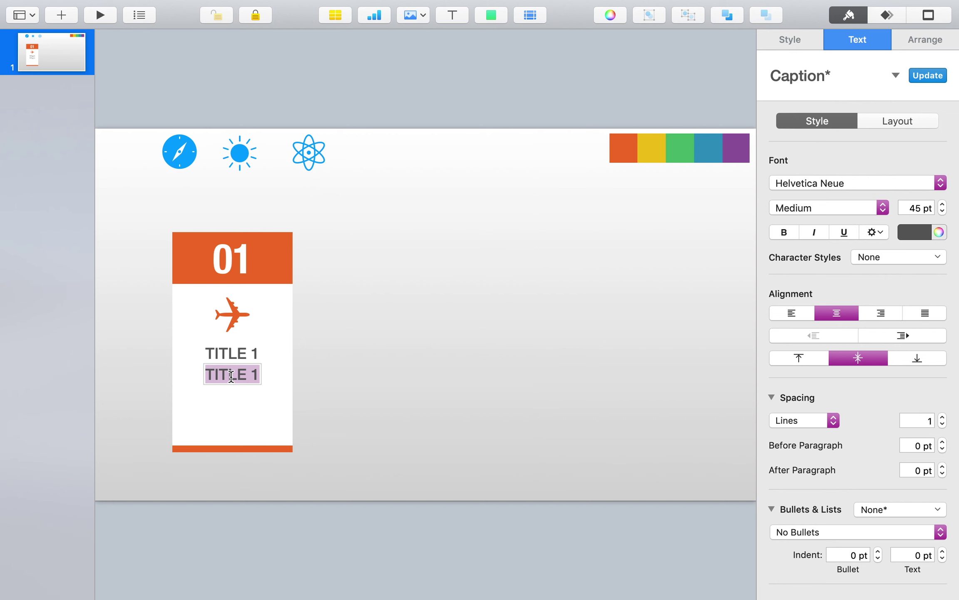
text(Here goes some text)
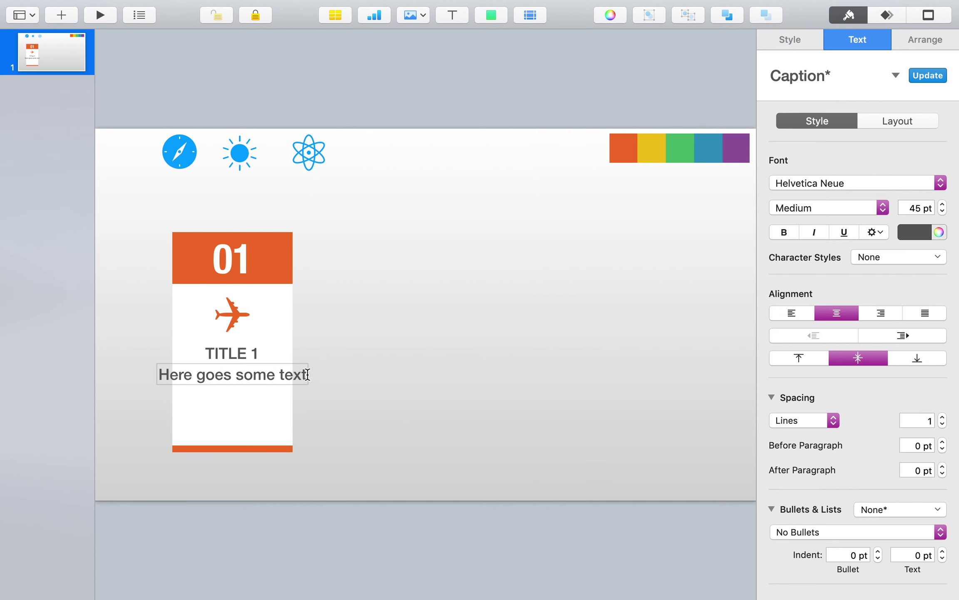
drag(308, 374, 159, 374)
double_click(906, 209)
text(35)
key(Return)
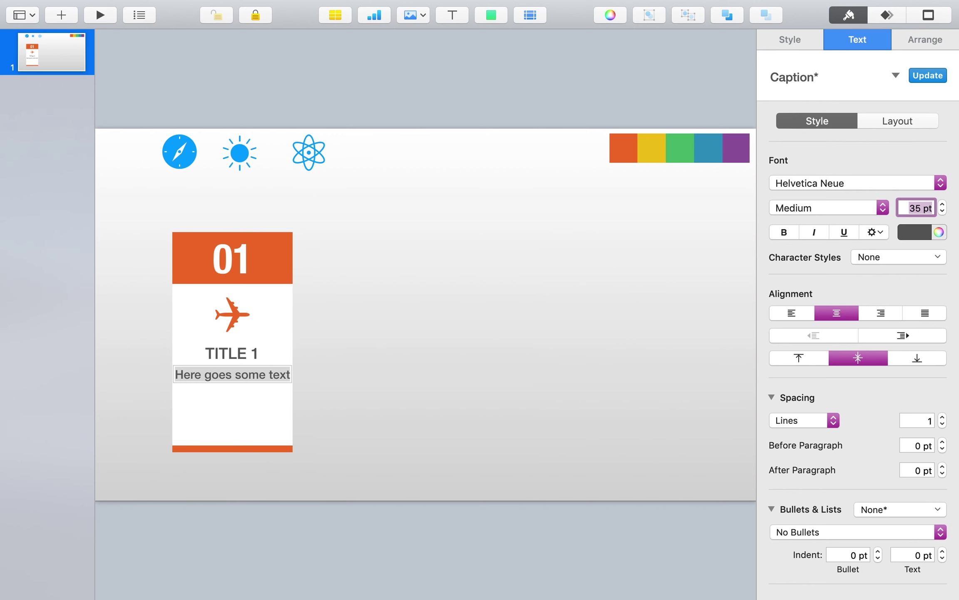
click(816, 209)
click(813, 63)
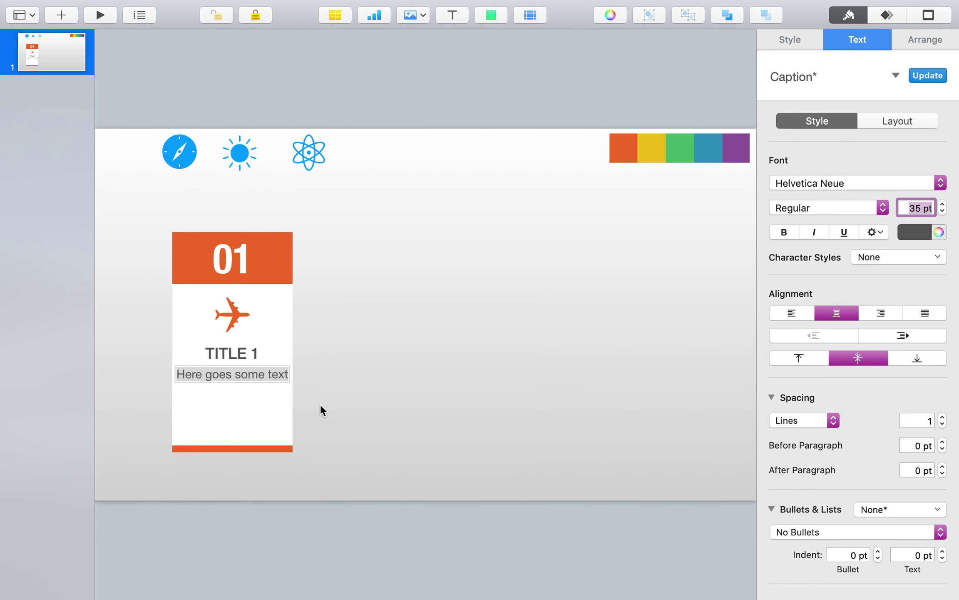
Step: Duplicate the body line twice to make three lines of text
click(252, 381)
click(253, 379)
alt+drag(253, 380, 245, 410)
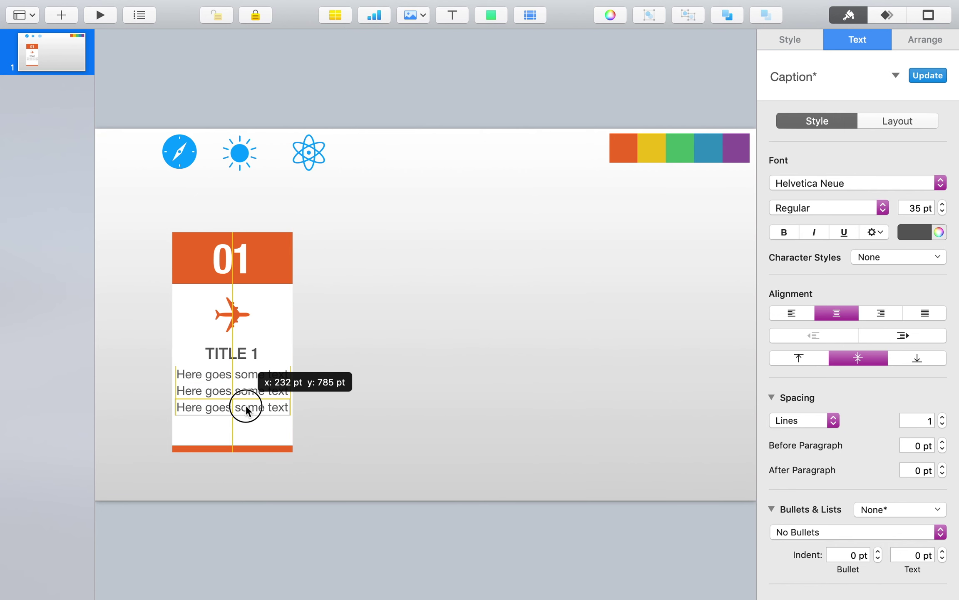
click(347, 377)
click(289, 260)
shift+click(281, 303)
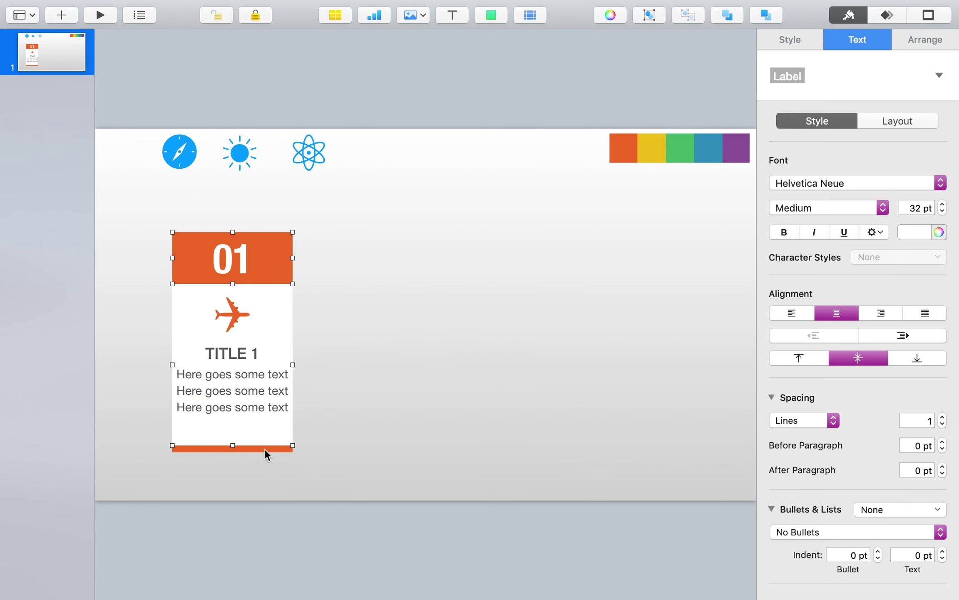
Step: Give the card shapes a lower-right drop shadow with 6 pt blur and 9 pt offset
click(794, 42)
click(811, 372)
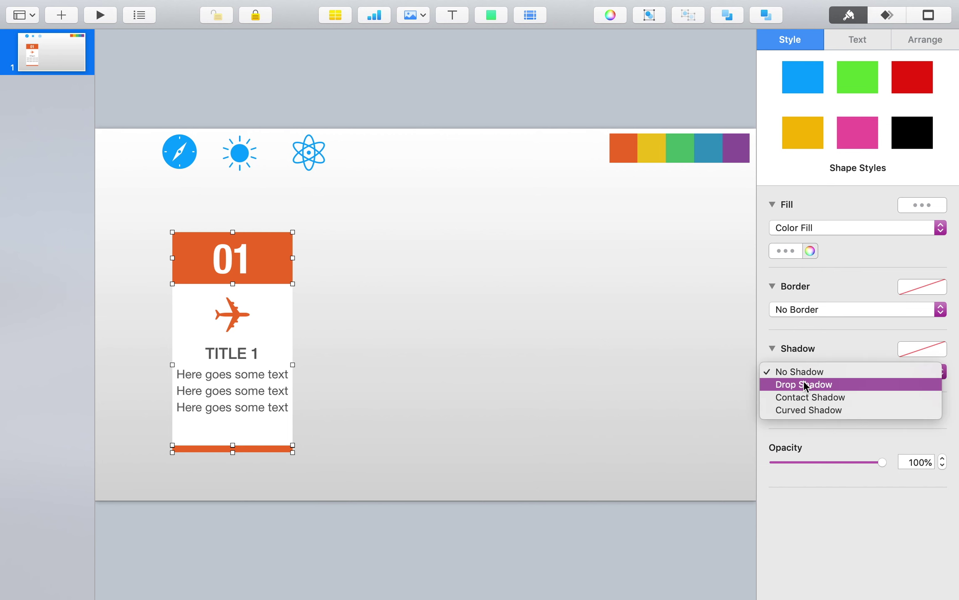
click(808, 383)
click(910, 354)
click(866, 404)
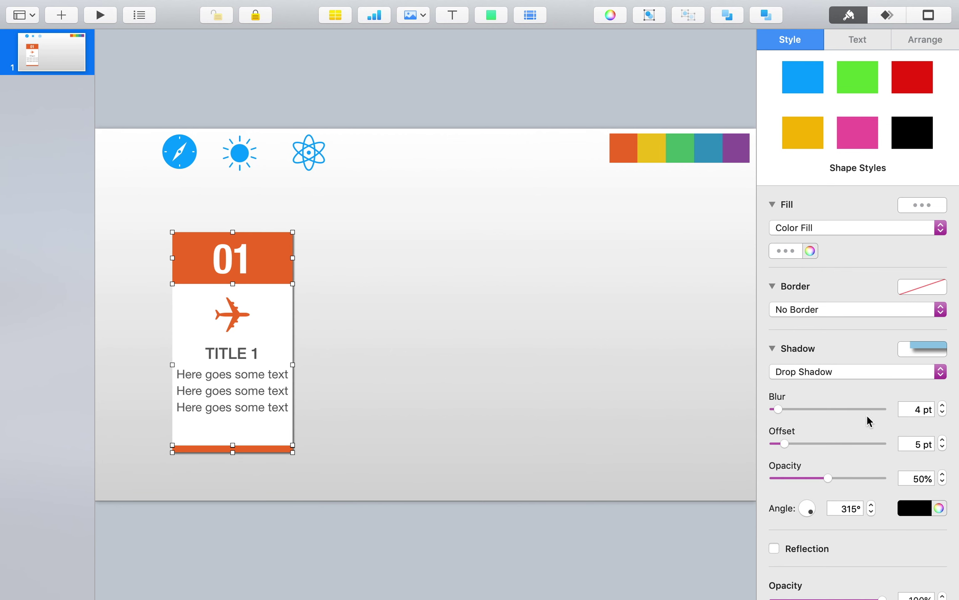
click(943, 405)
click(942, 405)
click(944, 440)
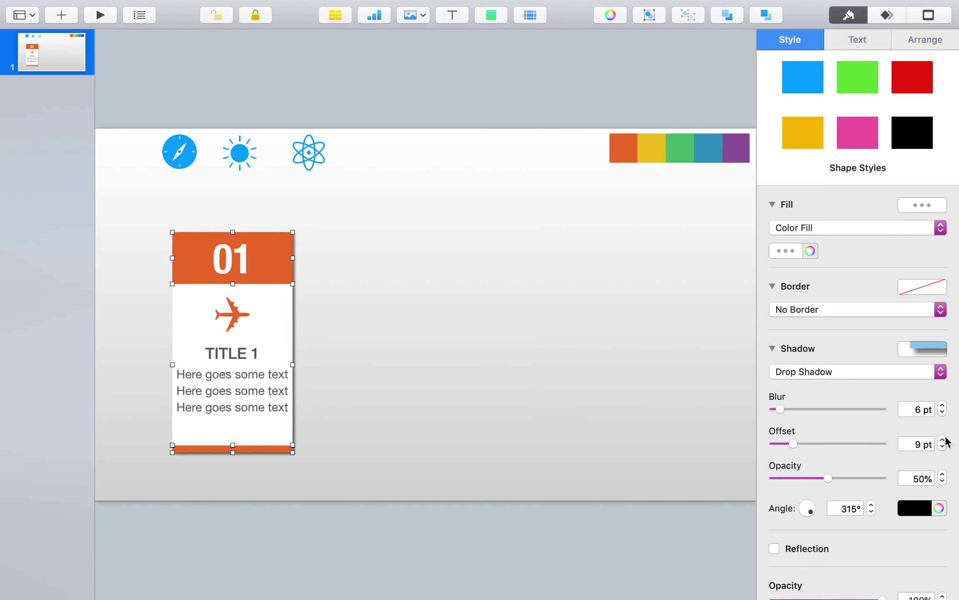
drag(810, 516, 836, 503)
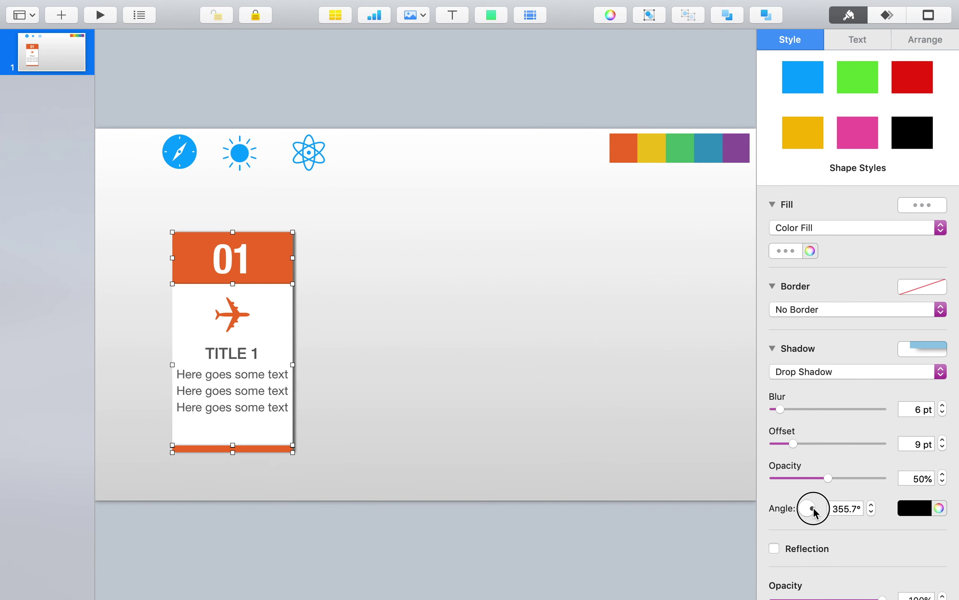
double_click(836, 503)
Step: Set the shadow angle to 0° and duplicate the card into a row of four
text(0)
key(Return)
click(393, 329)
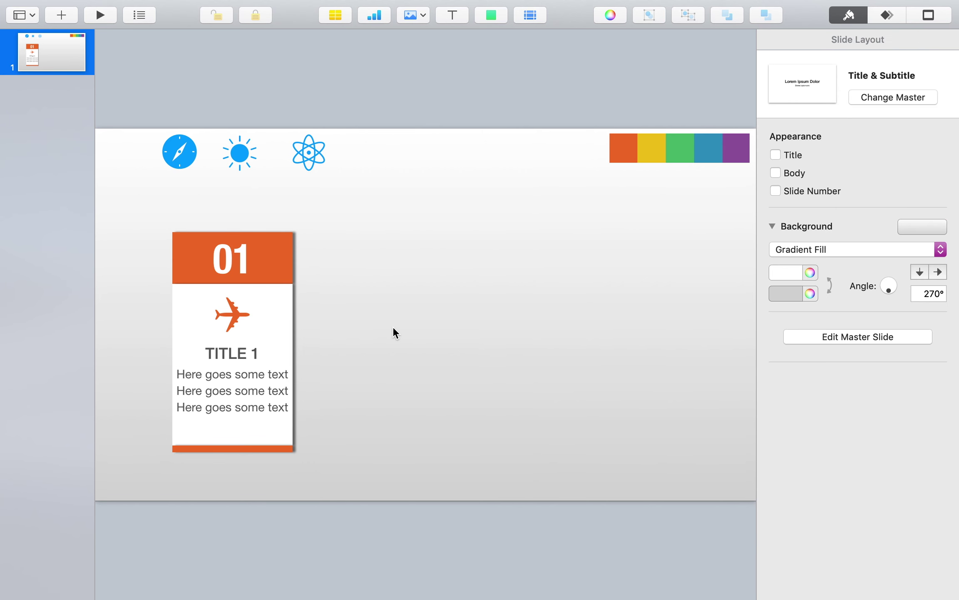
click(265, 261)
drag(342, 222, 154, 487)
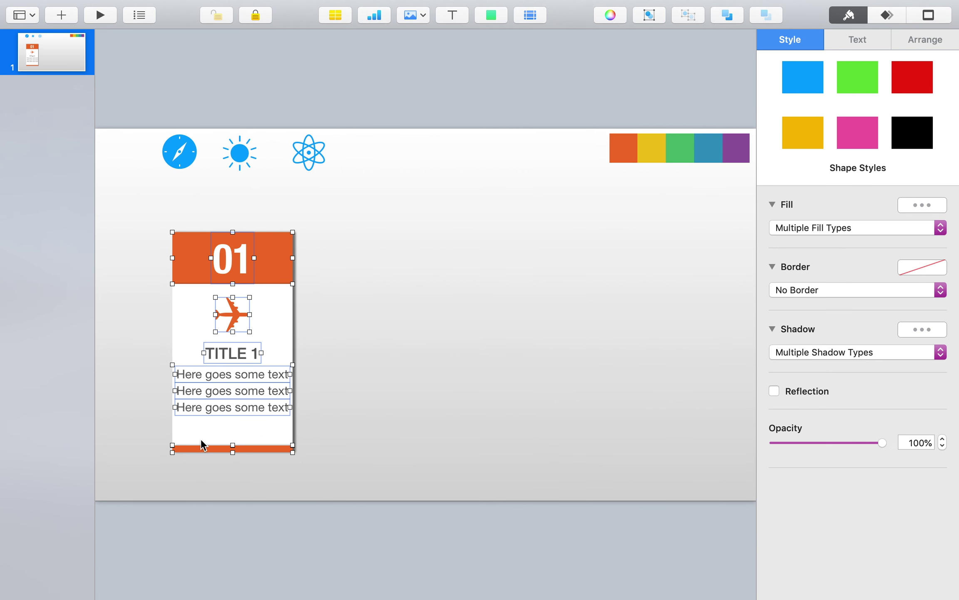
drag(237, 323, 596, 315)
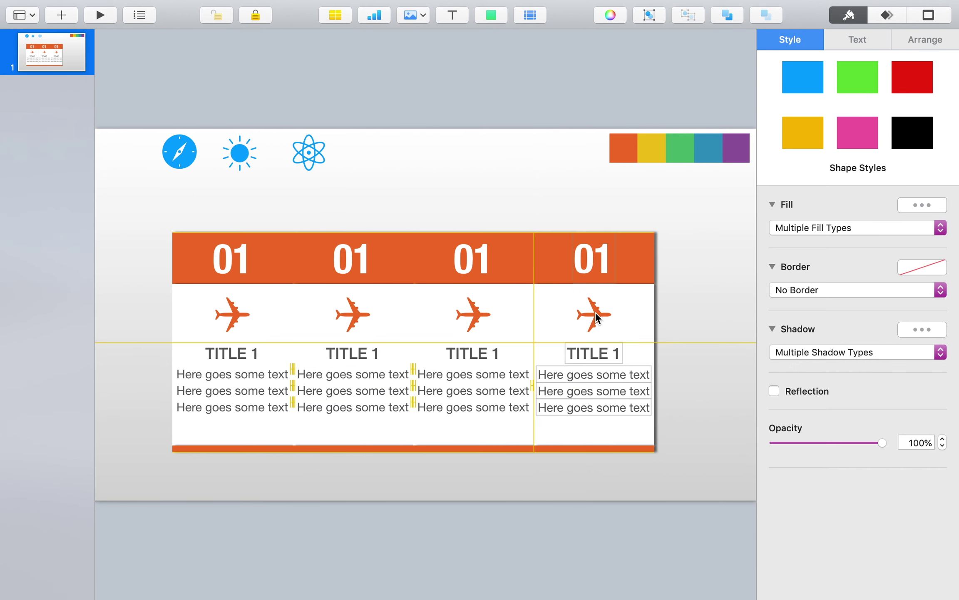
click(670, 323)
Step: Bring the third, second and first cards to front so each shadow falls on the next
drag(488, 185, 499, 466)
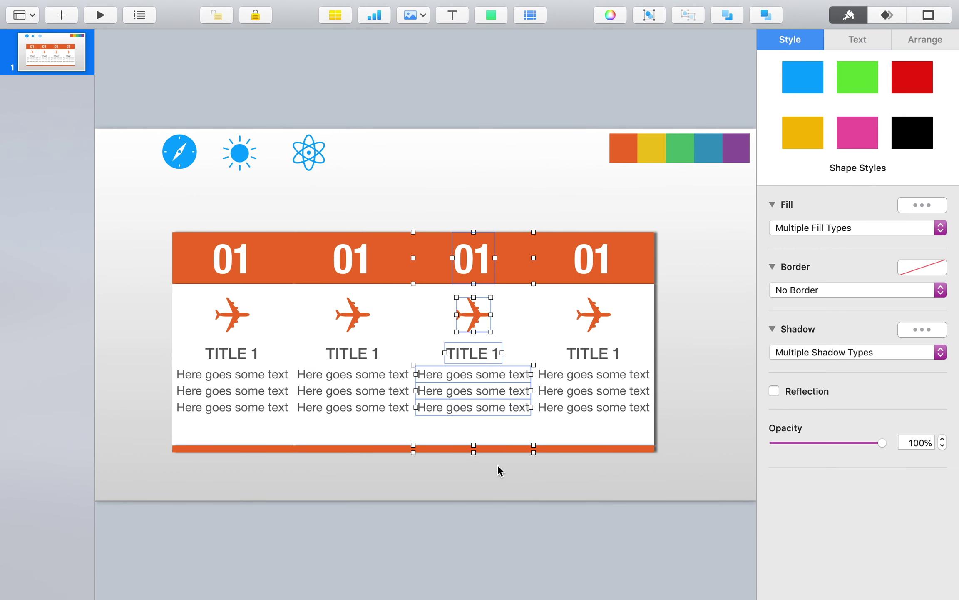
right_click(479, 257)
click(541, 303)
click(388, 183)
drag(388, 183, 349, 443)
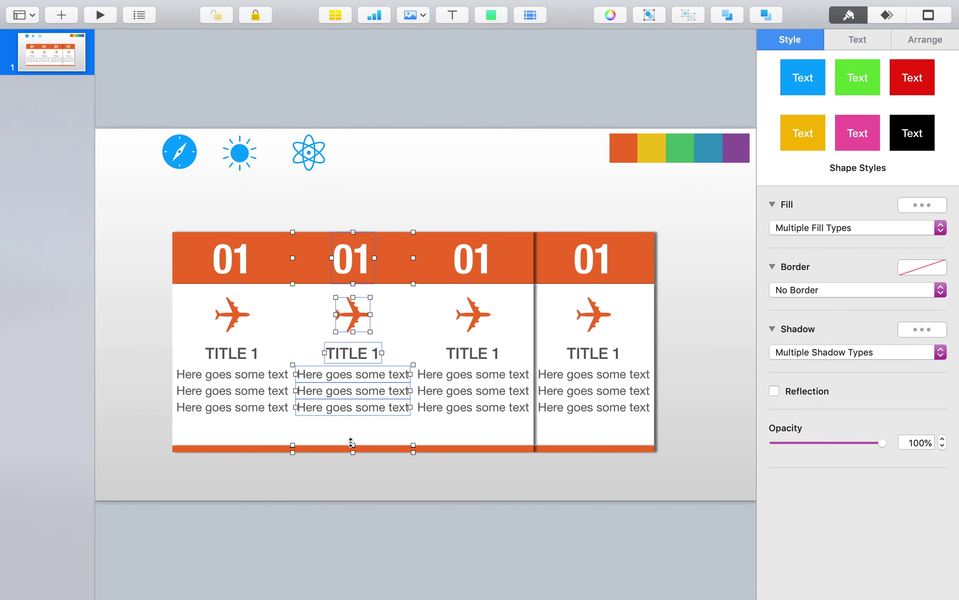
right_click(385, 267)
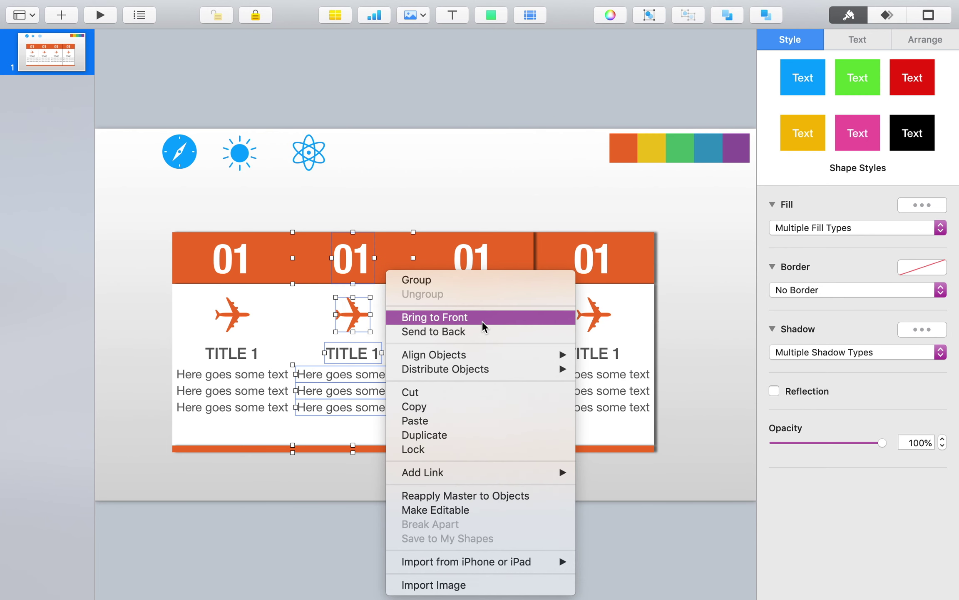
click(483, 317)
click(239, 184)
drag(239, 185, 224, 453)
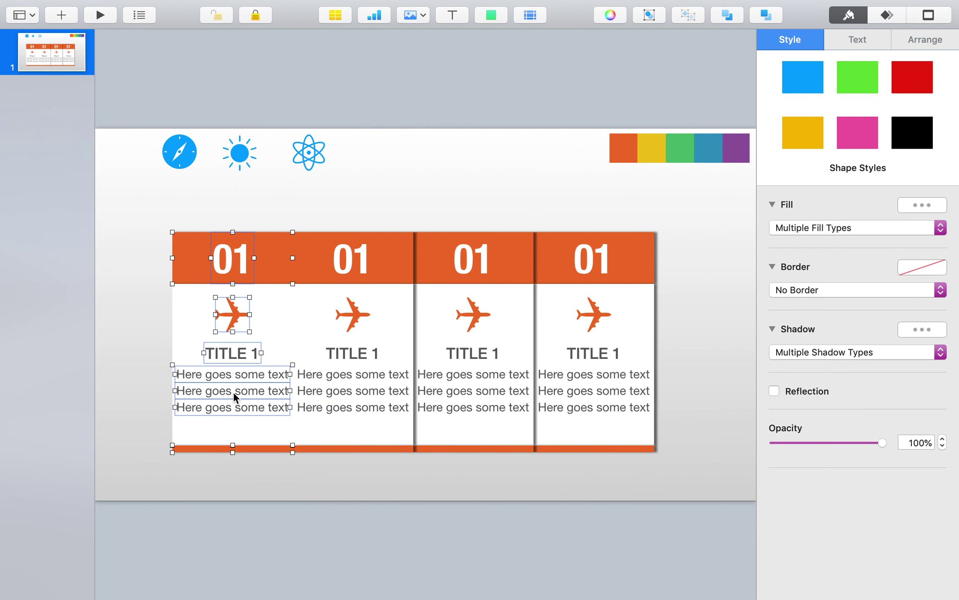
right_click(233, 392)
click(299, 317)
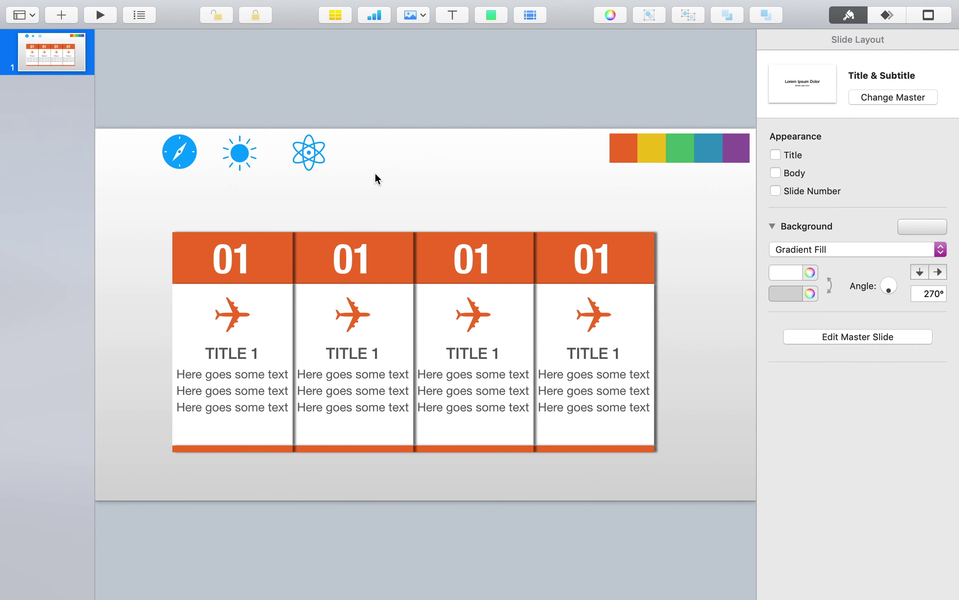
drag(375, 173, 156, 130)
Step: Bring the top icons to front and swap card two's airplane for the compass
right_click(184, 154)
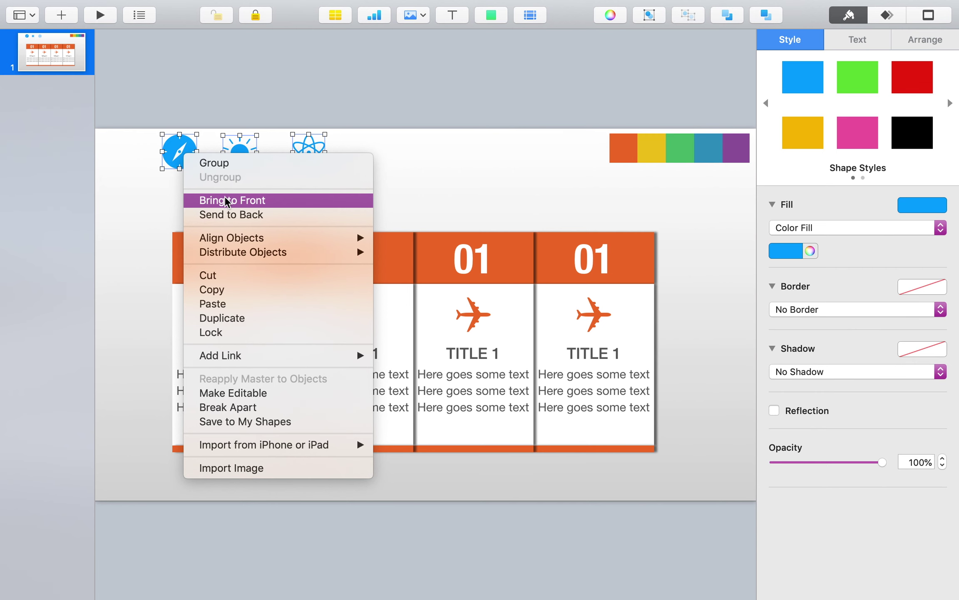
click(224, 195)
click(416, 172)
click(346, 314)
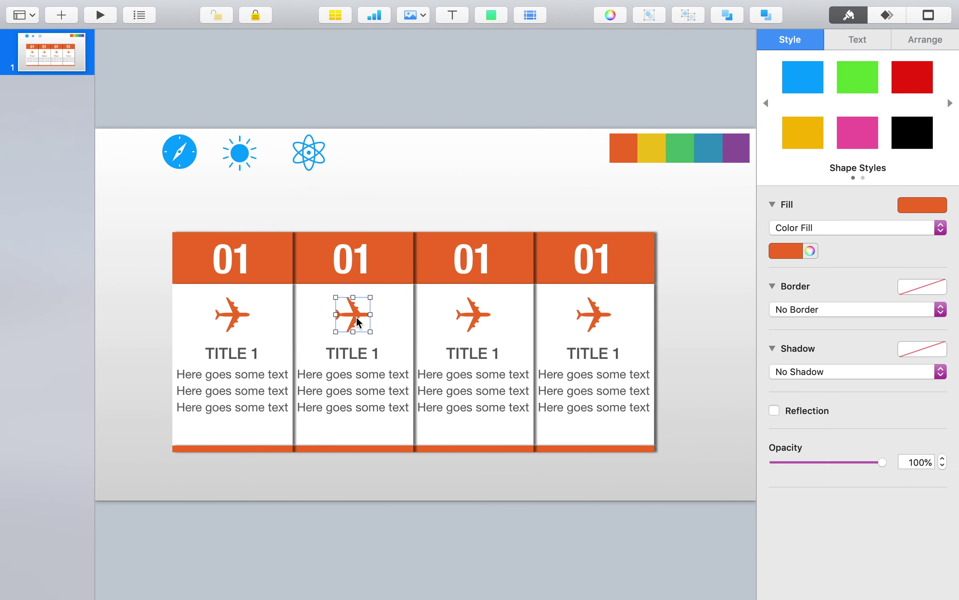
key(Delete)
drag(189, 159, 362, 320)
Step: Replace the airplanes in cards three and four with the sun and atom icons
click(471, 315)
key(Delete)
drag(239, 154, 474, 316)
key(Tab)
key(Delete)
mouse_move(309, 155)
mouse_down()
mouse_move(576, 324)
mouse_move(593, 322)
mouse_up()
click(471, 85)
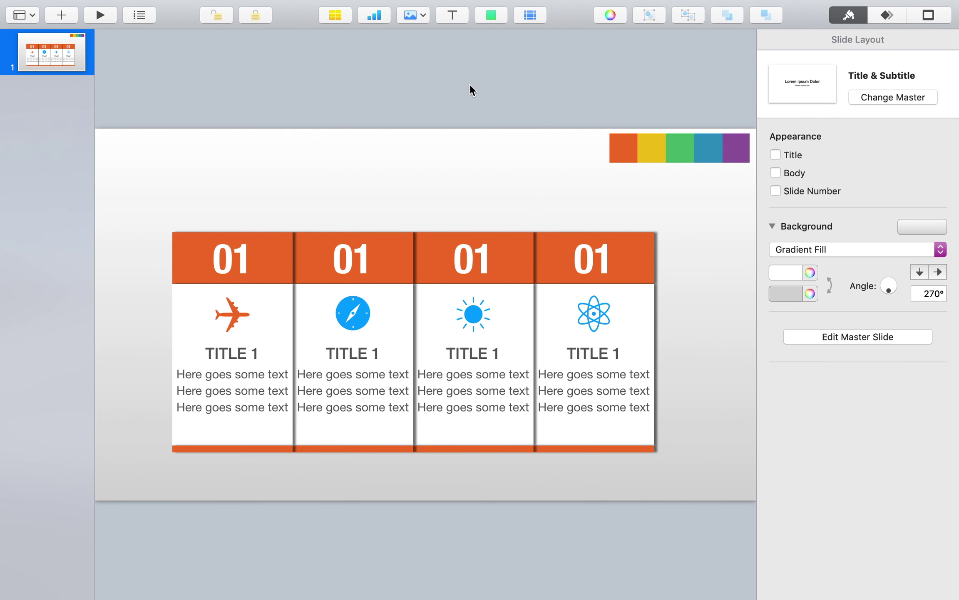
Step: Make the second card's header, bottom bar and compass icon yellow, sampled from the palette strip
click(614, 15)
drag(912, 123, 899, 121)
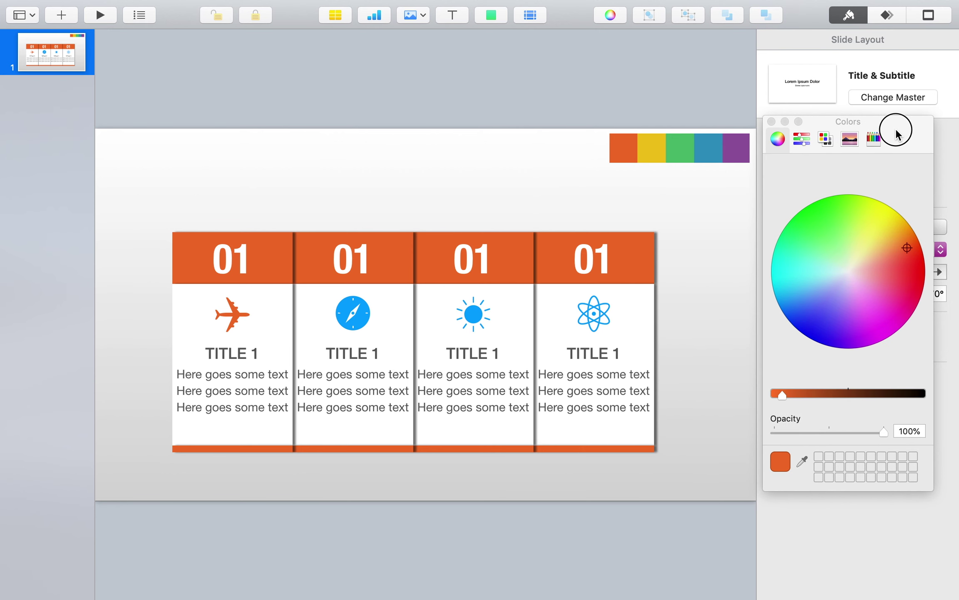
click(403, 264)
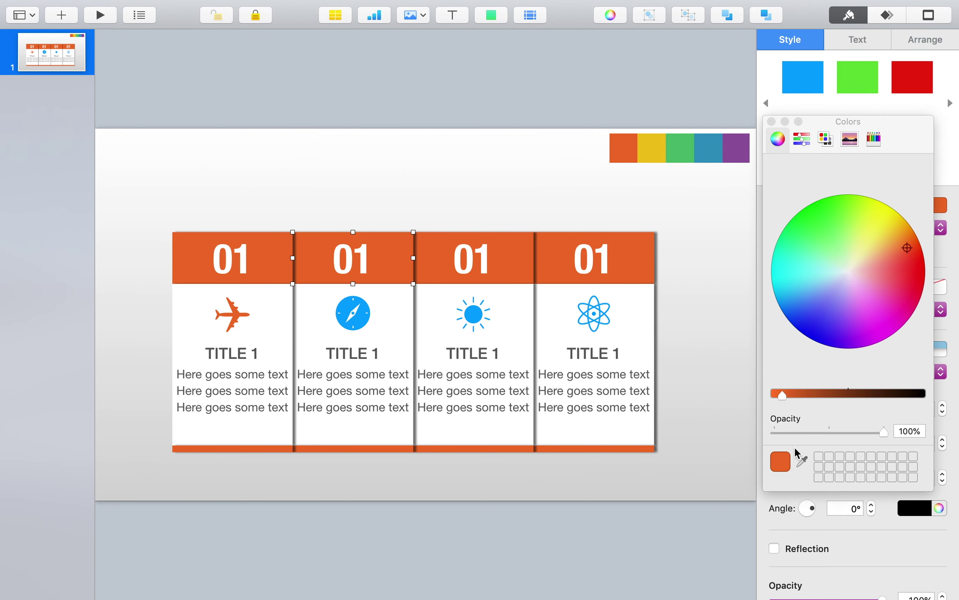
click(653, 153)
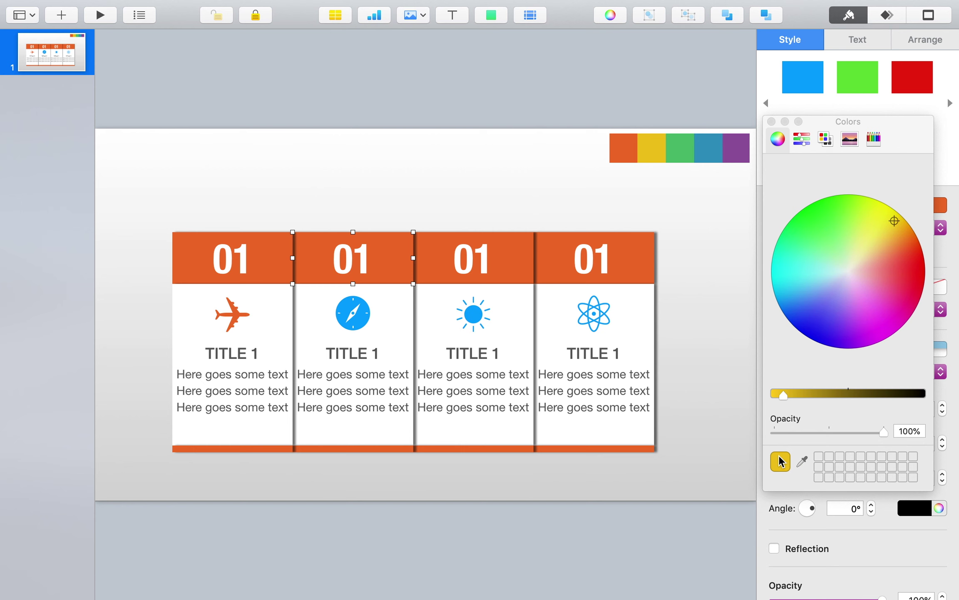
drag(780, 462, 386, 257)
drag(781, 462, 350, 446)
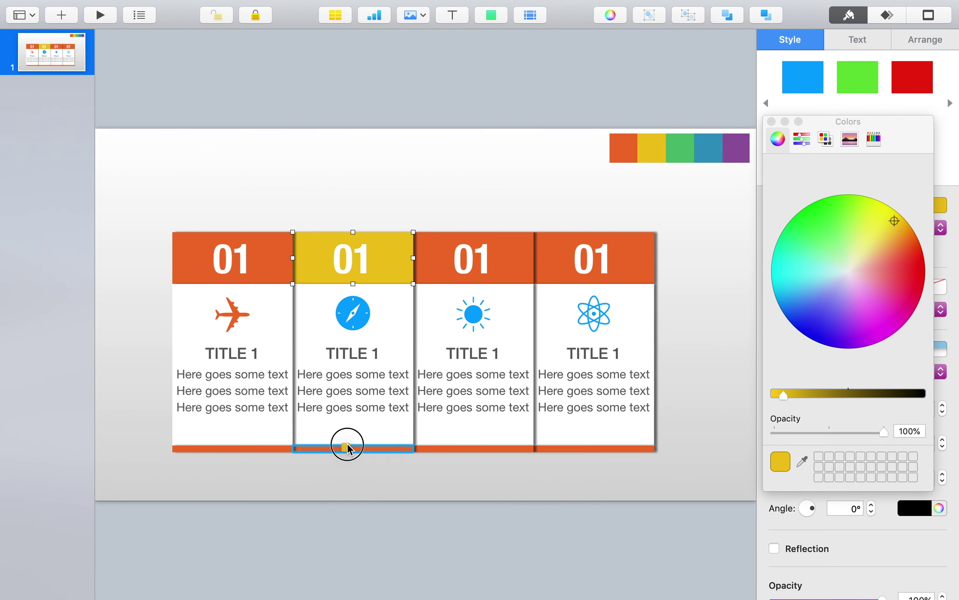
drag(777, 459, 353, 321)
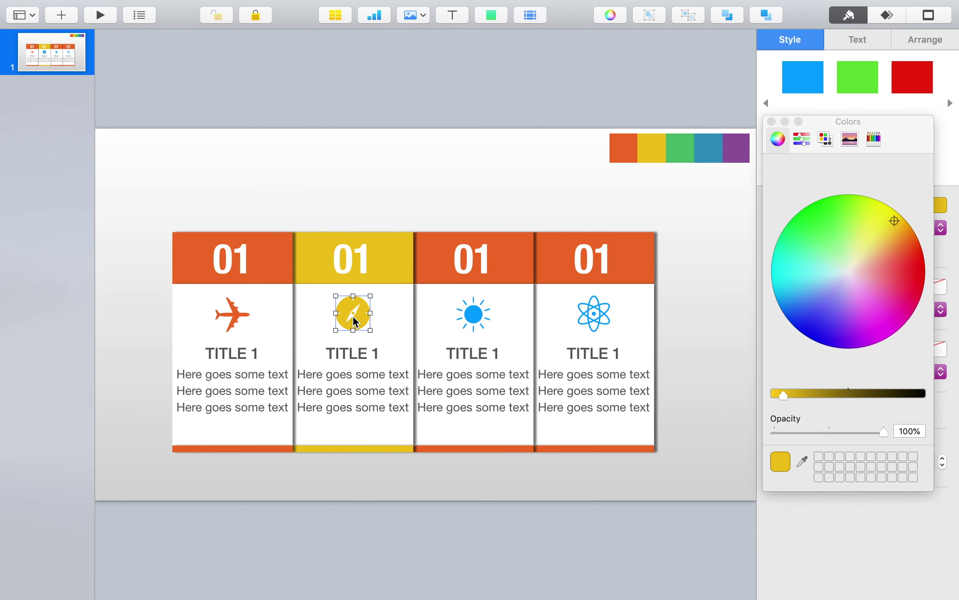
Step: Colour the third card's header and bottom bar with the palette's green
click(502, 251)
click(803, 461)
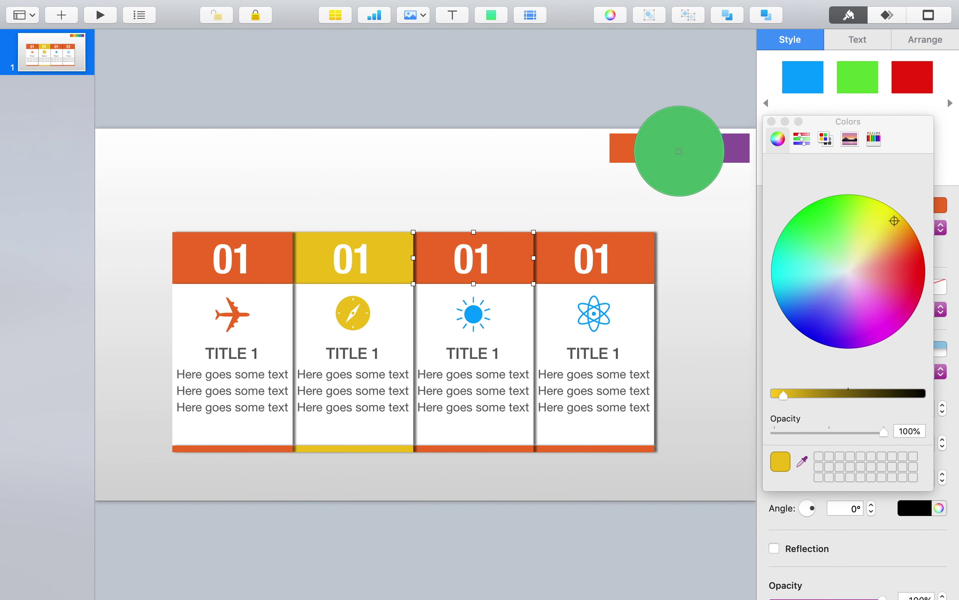
click(679, 155)
drag(780, 461, 529, 252)
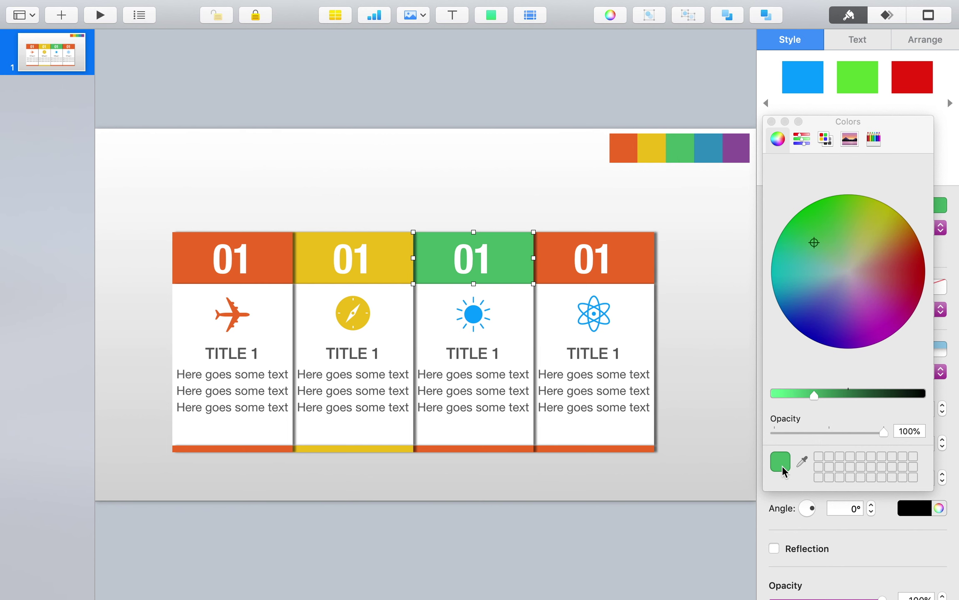
mouse_move(781, 461)
mouse_down()
mouse_move(507, 445)
mouse_move(484, 321)
mouse_up()
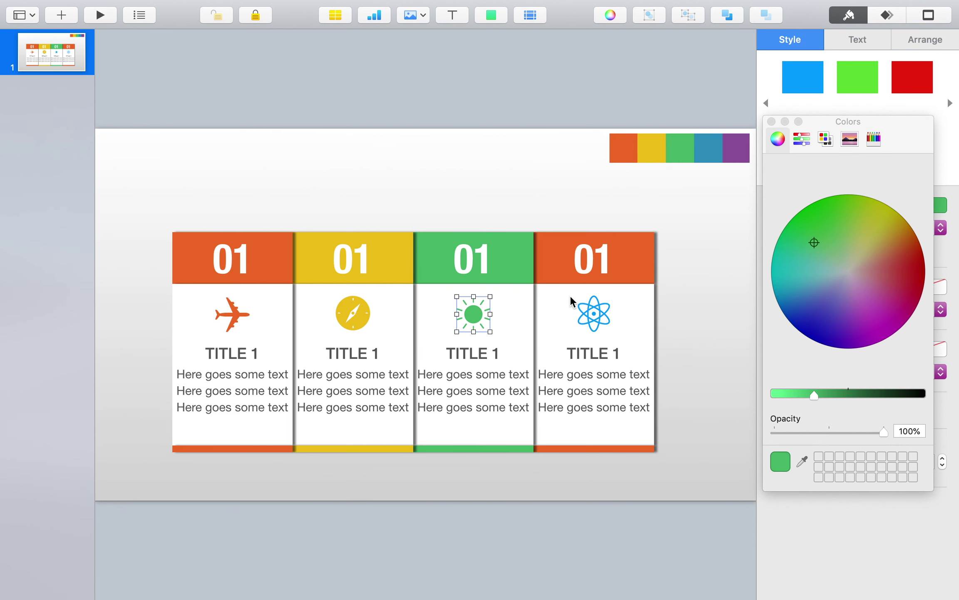
Step: Colour the fourth card's header, atom icon and bottom bar with the palette's blue
click(802, 461)
click(708, 150)
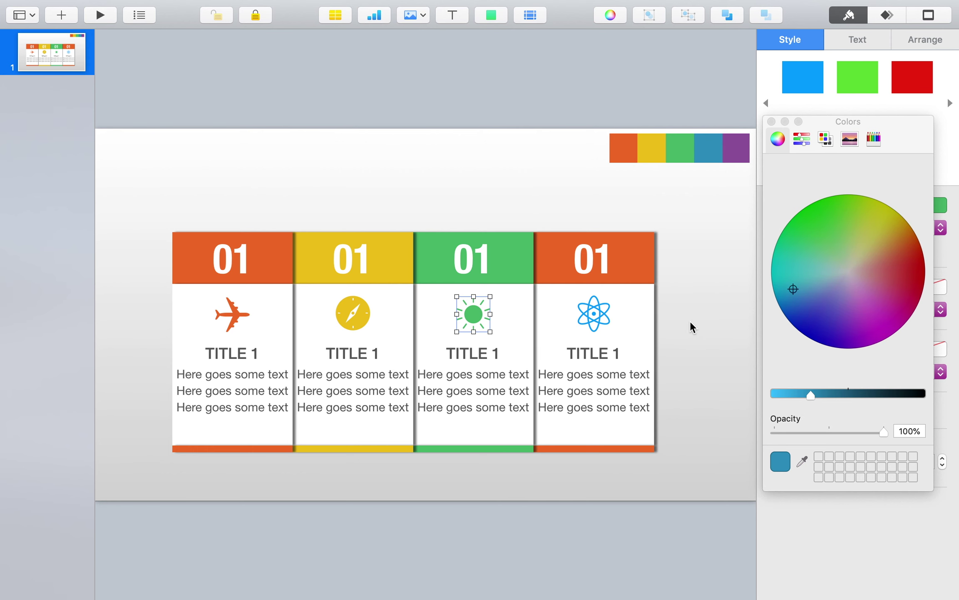
drag(781, 462, 623, 275)
drag(781, 461, 579, 316)
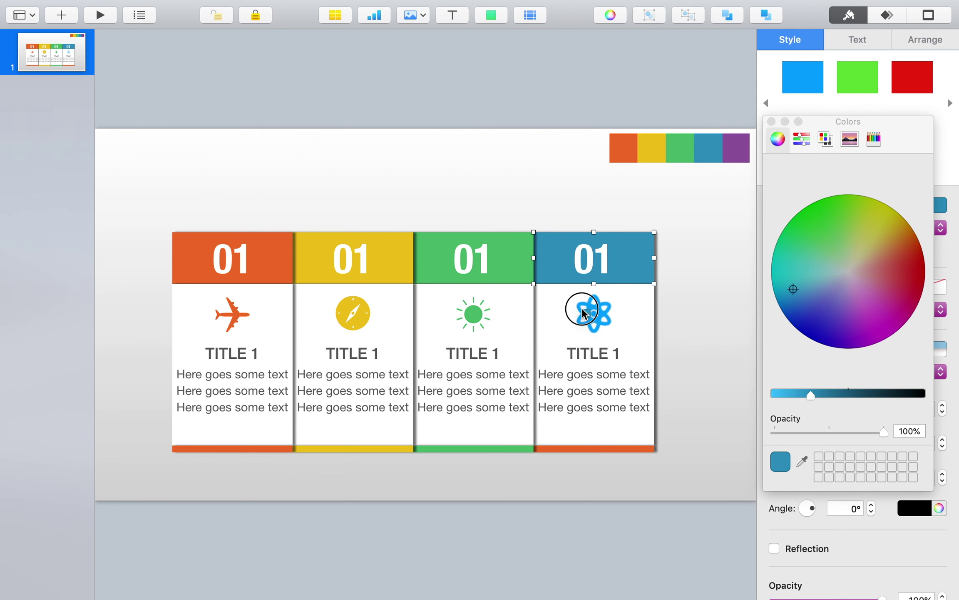
drag(781, 461, 619, 447)
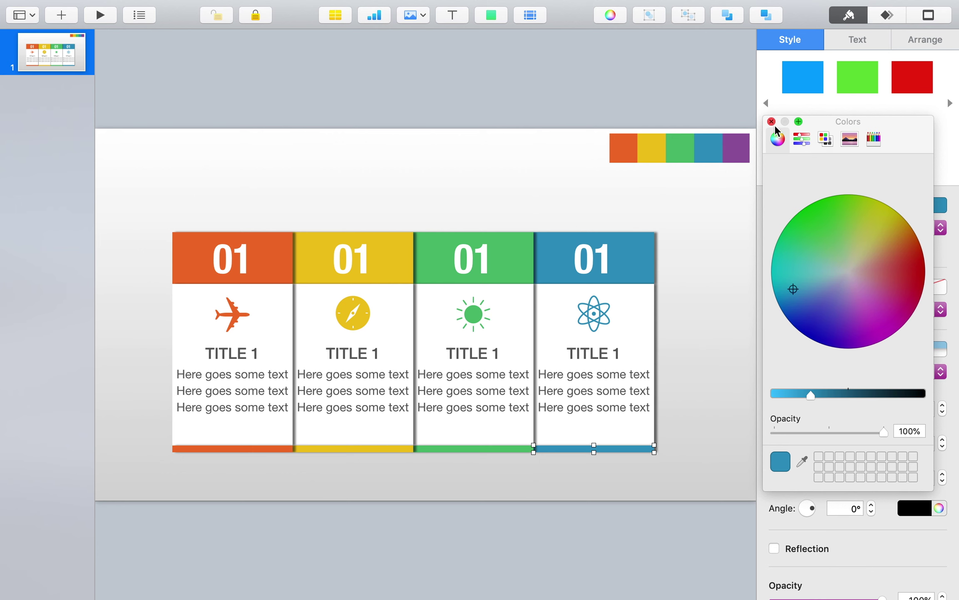
Step: Close the Colors window and select the fourth and third cards' body text
click(771, 121)
click(718, 340)
click(605, 391)
click(485, 365)
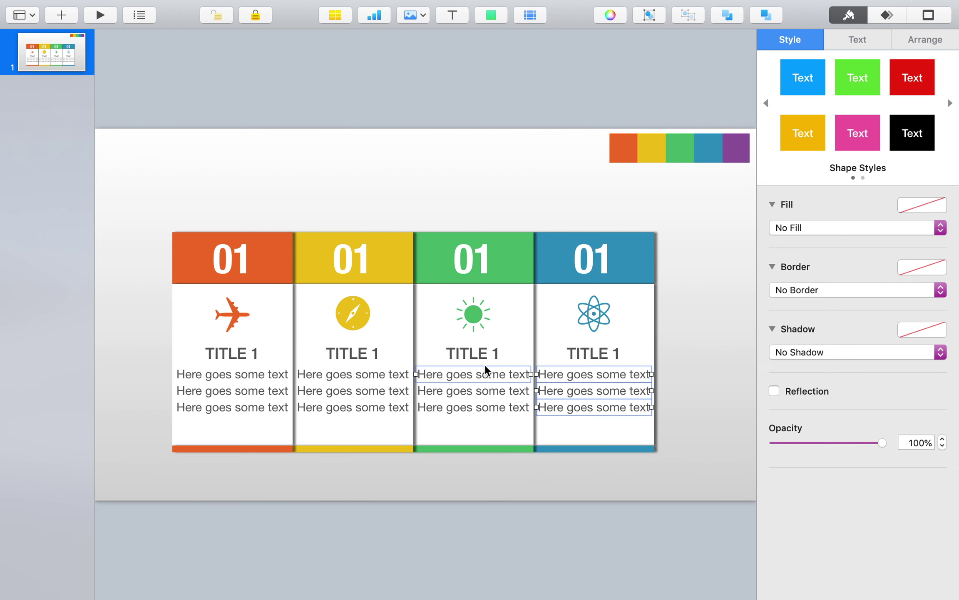
Step: Set all four cards' body text to 30 pt
shift+click(342, 392)
shift+click(249, 390)
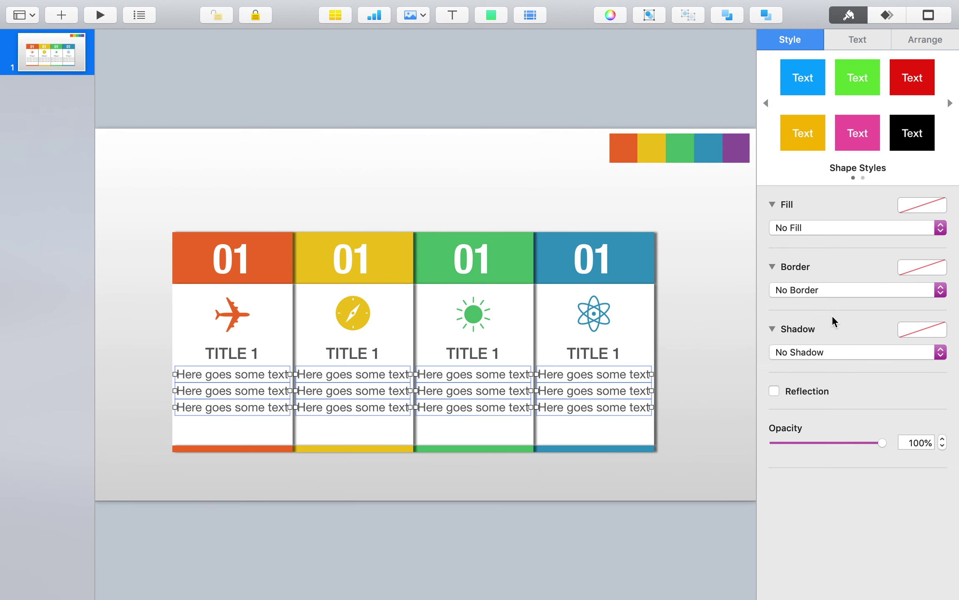
click(863, 33)
drag(903, 208, 956, 210)
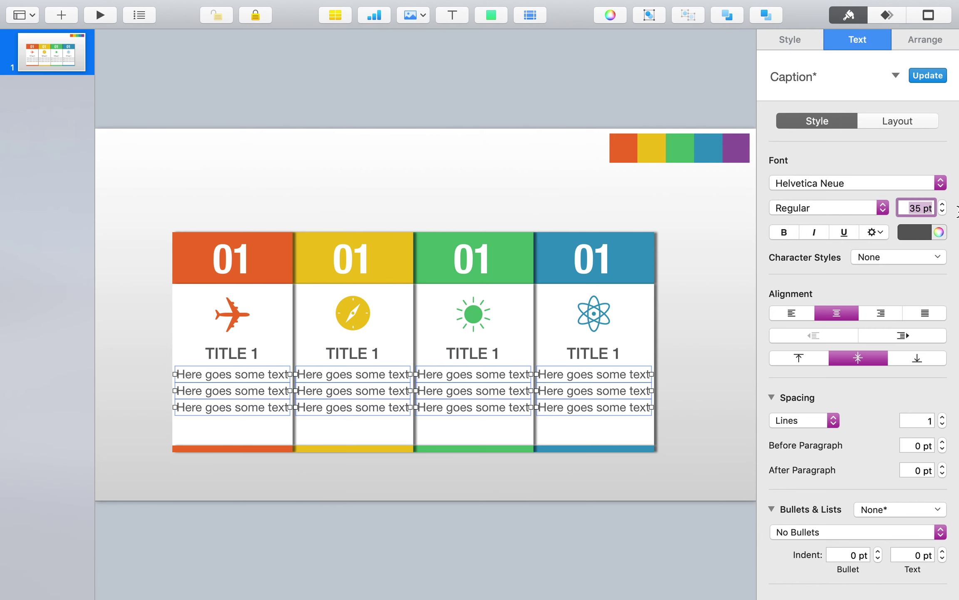
text(30)
key(Return)
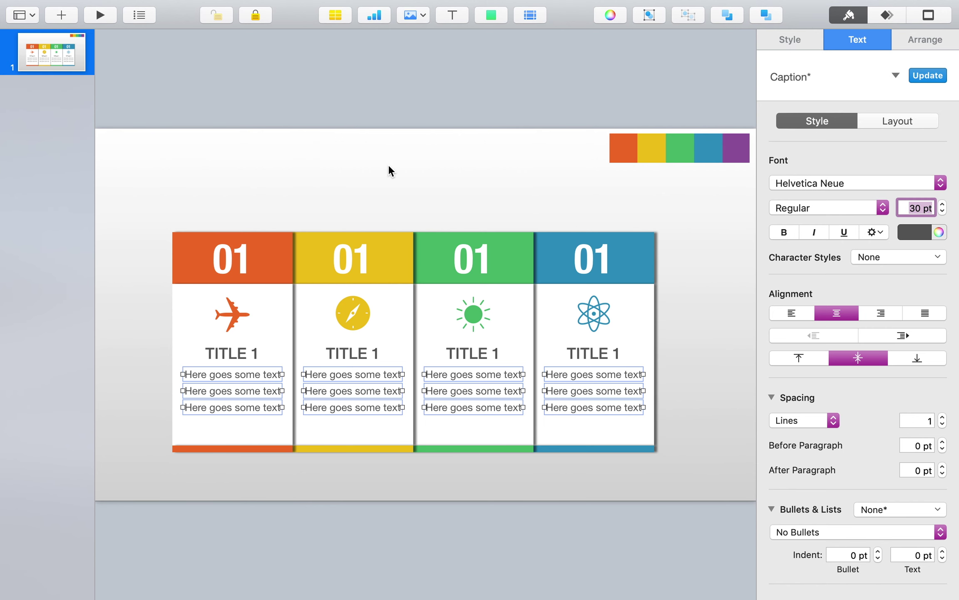
Step: Nudge the whole card row slightly right and delete the colour palette strip
click(376, 205)
drag(713, 475, 123, 229)
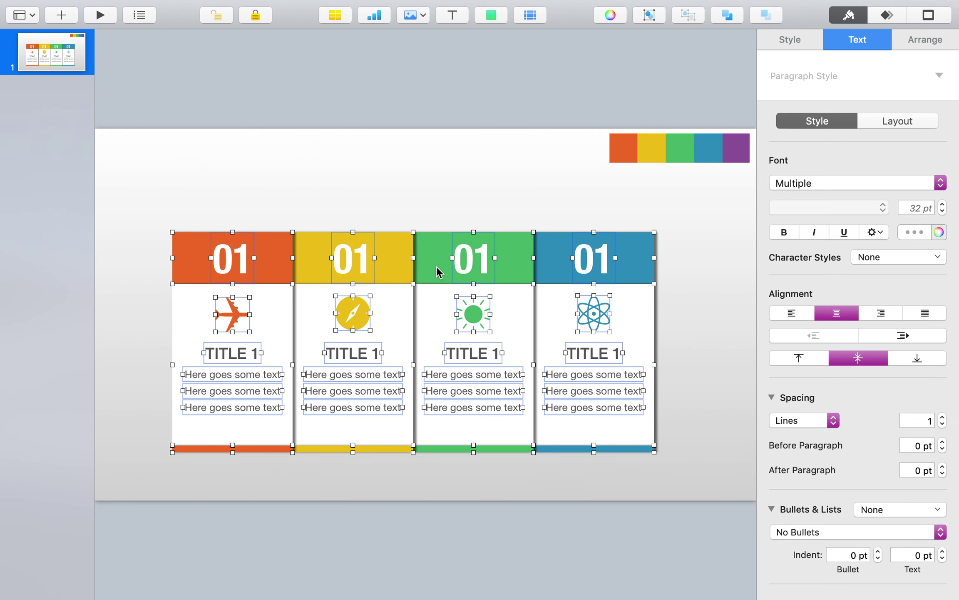
drag(436, 271, 452, 270)
click(461, 182)
drag(505, 158, 714, 159)
key(Delete)
Step: Insert a new text box and place it above the cards for editing
click(452, 15)
drag(426, 315, 427, 170)
double_click(426, 167)
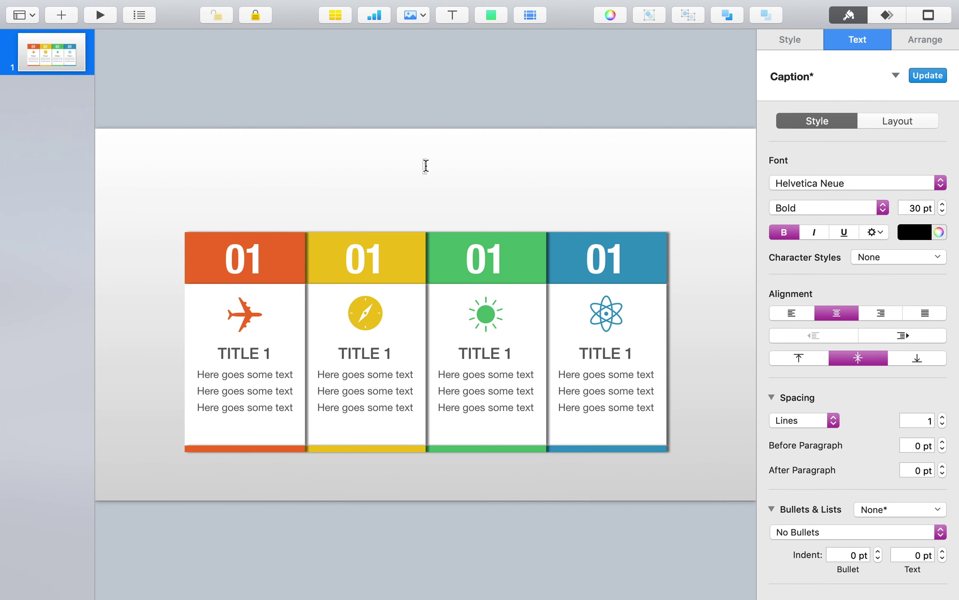
Step: Type the heading 'Simple 4 Step Business Infographic' and make it Condensed Black
text(Simple 4 Step Busin)
text(ess Infographic)
key(super+a)
click(915, 232)
click(833, 207)
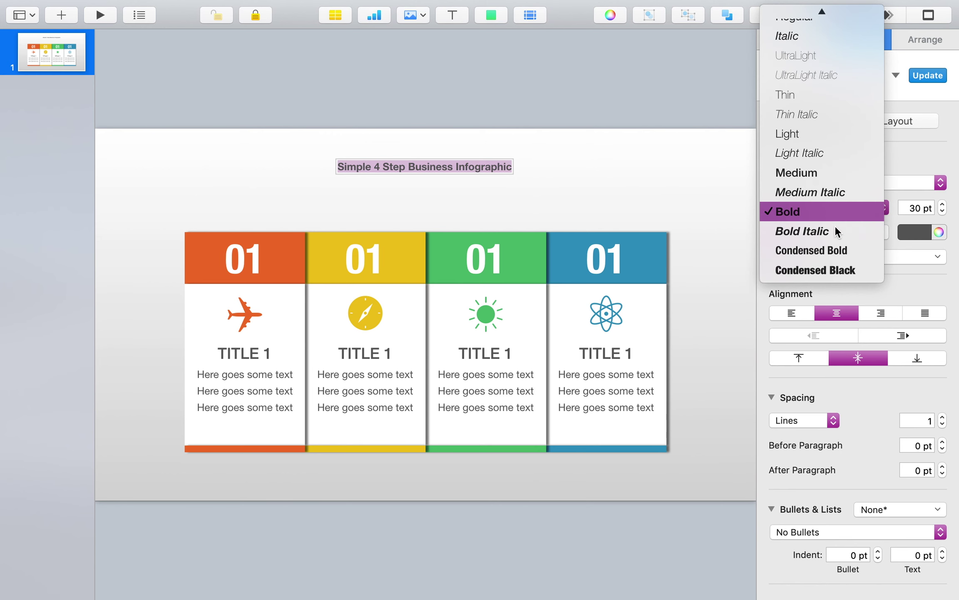
click(834, 267)
Step: Set the heading to 90 pt and move it slightly lower
click(916, 208)
text(100)
key(Return)
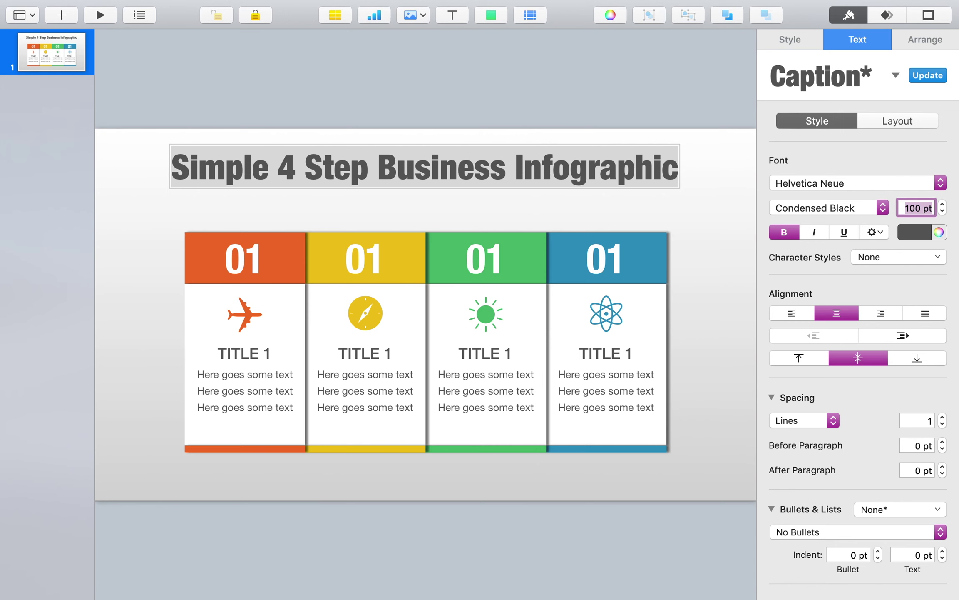
text(90)
key(Return)
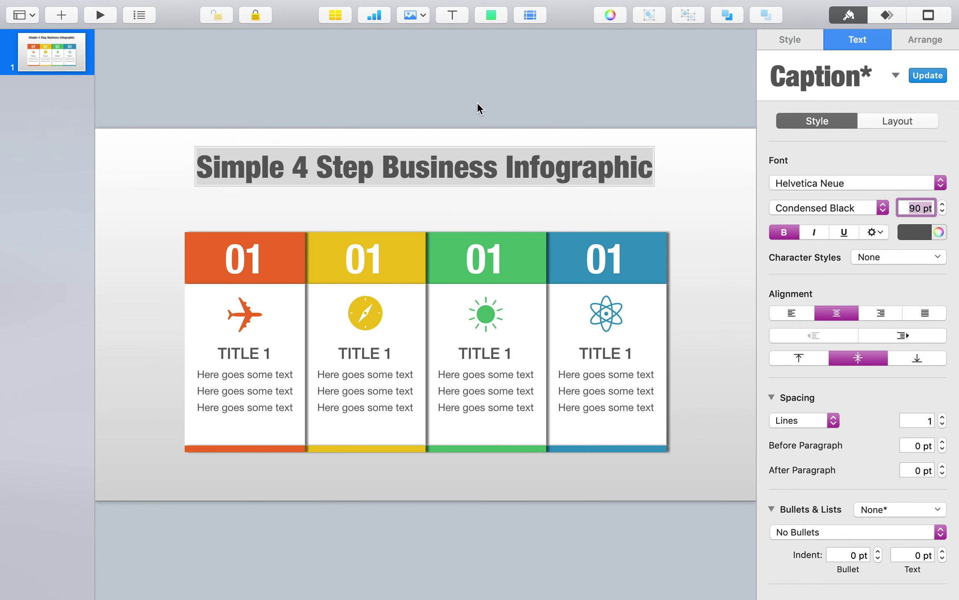
click(477, 104)
drag(479, 168, 480, 178)
click(377, 246)
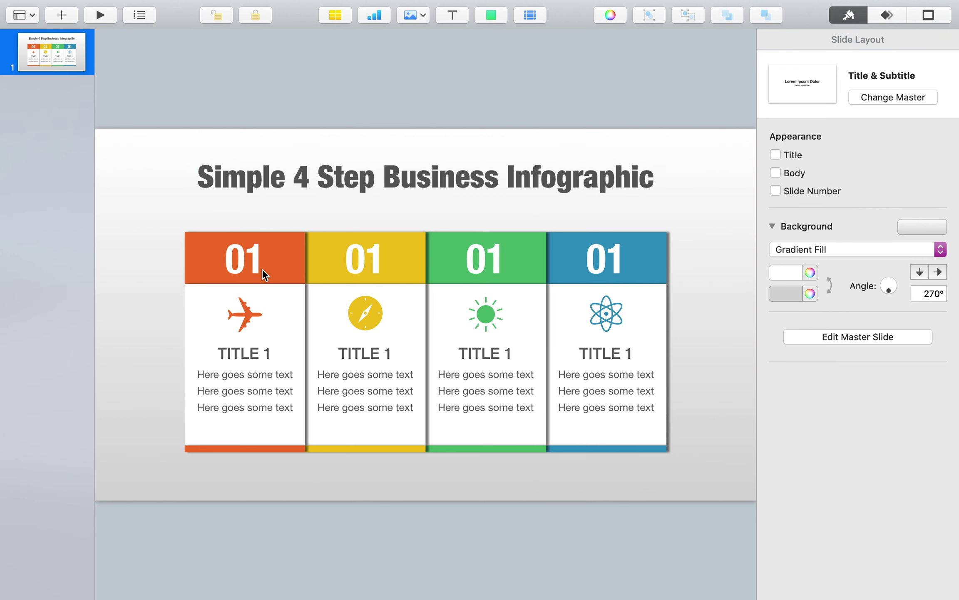
Step: Renumber the second, third and fourth card headers to 02, 03 and 04
click(262, 268)
click(378, 253)
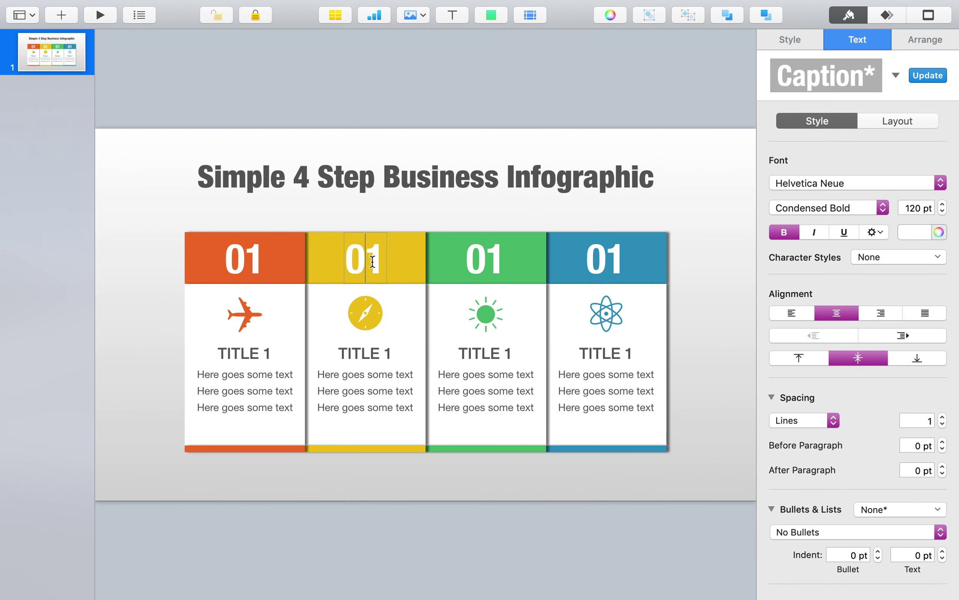
drag(375, 261, 391, 260)
text(02)
click(485, 258)
drag(486, 260, 502, 260)
text(3)
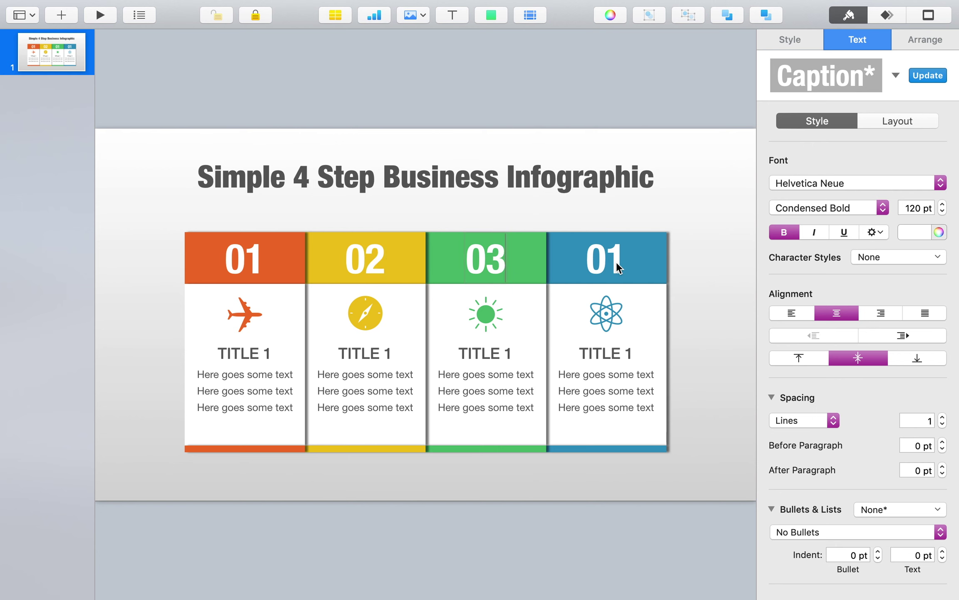
double_click(616, 261)
drag(607, 261, 629, 260)
text(4)
click(379, 357)
Step: Rename the titles to TITLE 2, TITLE 3 and TITLE 4, then play the slide full screen
double_click(380, 357)
double_click(388, 353)
text(2)
double_click(506, 355)
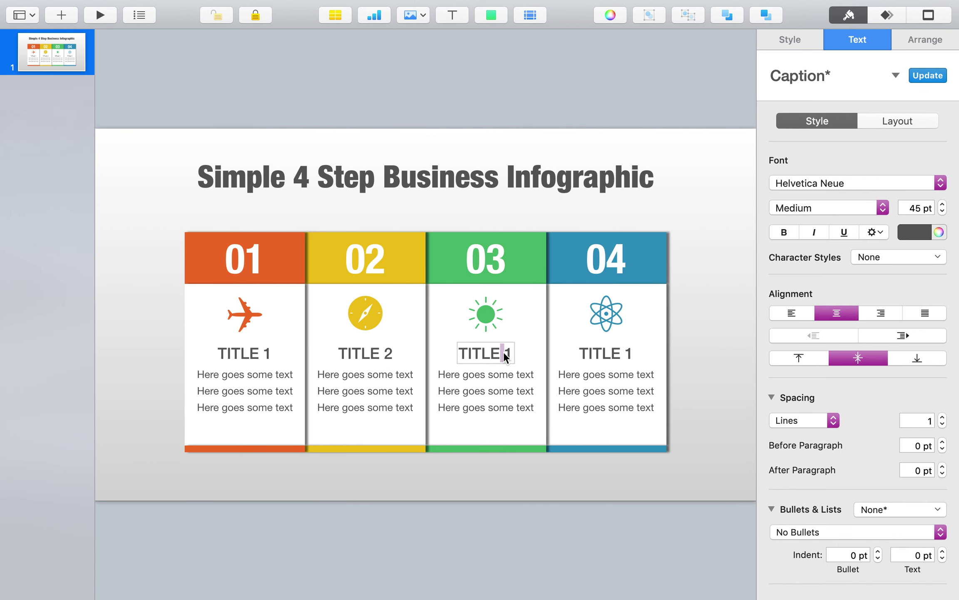
double_click(508, 353)
text(3)
double_click(632, 354)
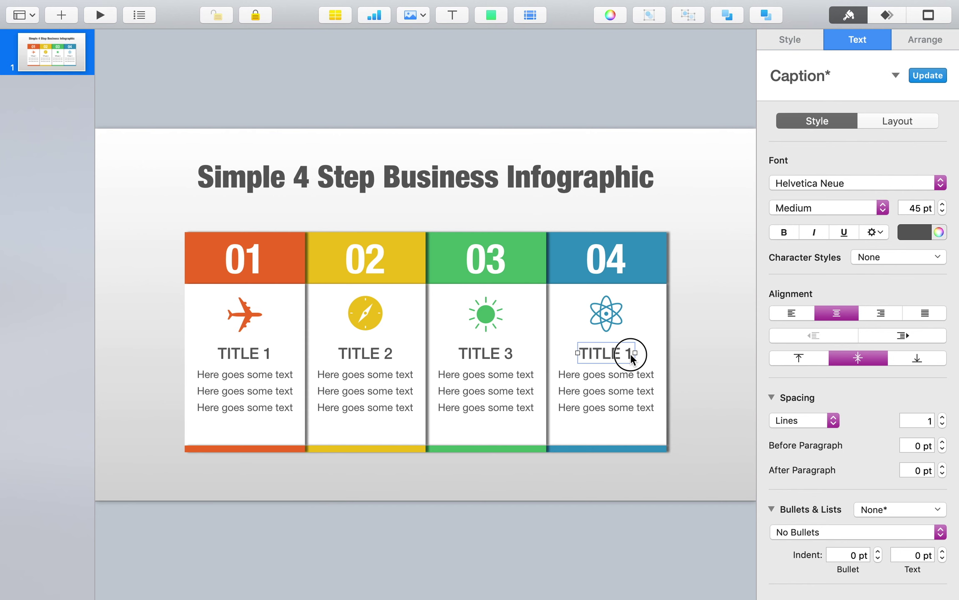
double_click(628, 354)
text(4)
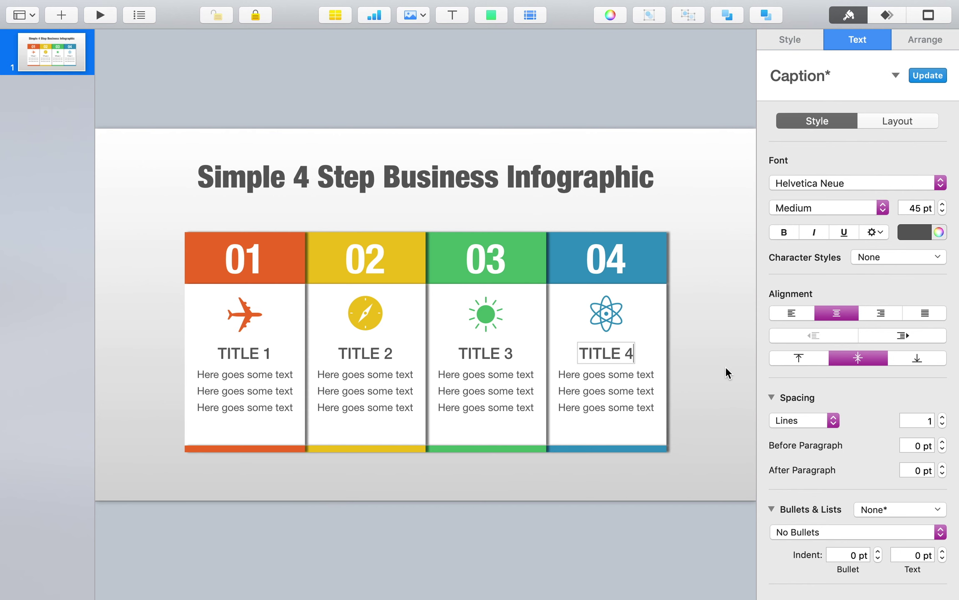
click(725, 367)
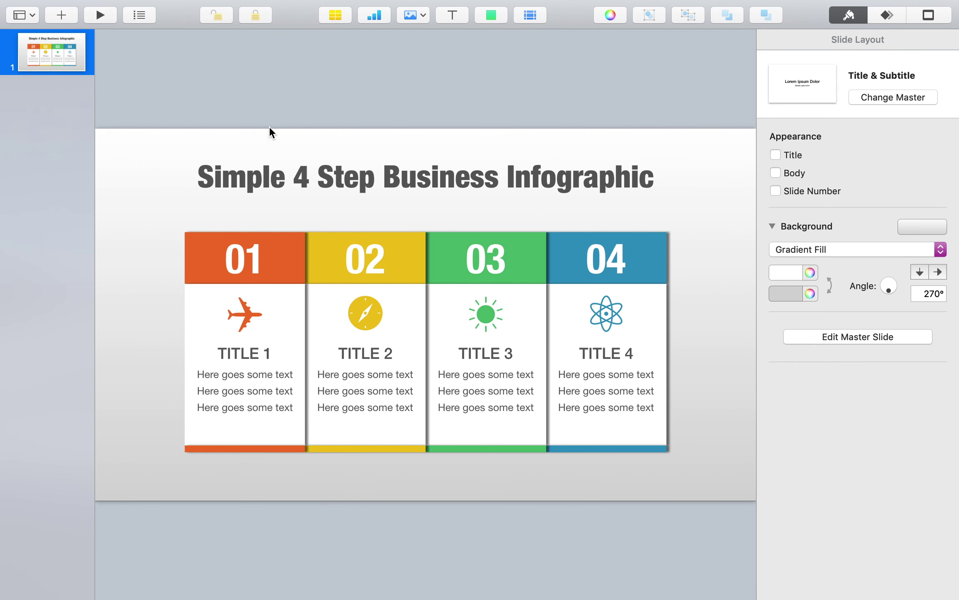
click(98, 17)
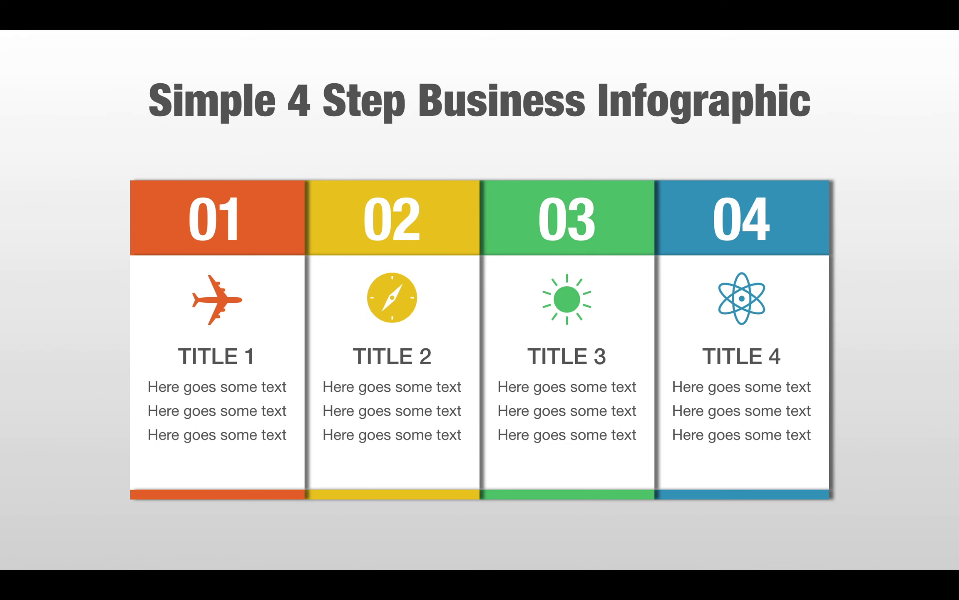